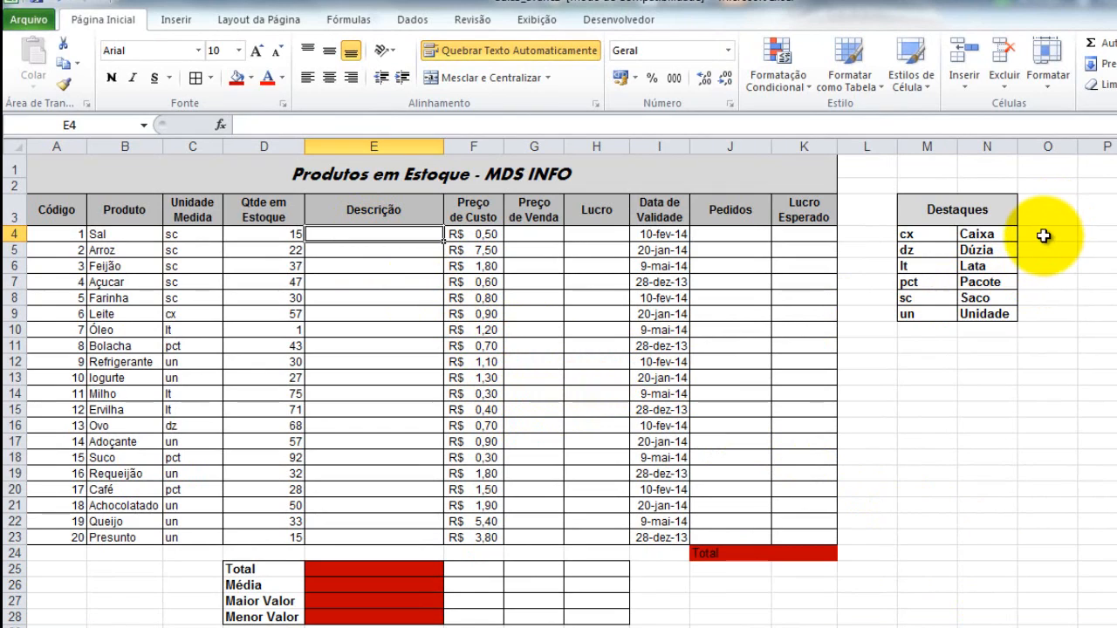
# Examine the Unidade Medida codes in column C, their full names in the Destaques table, and the empty Descrição column.
pyautogui.click(1044, 233)
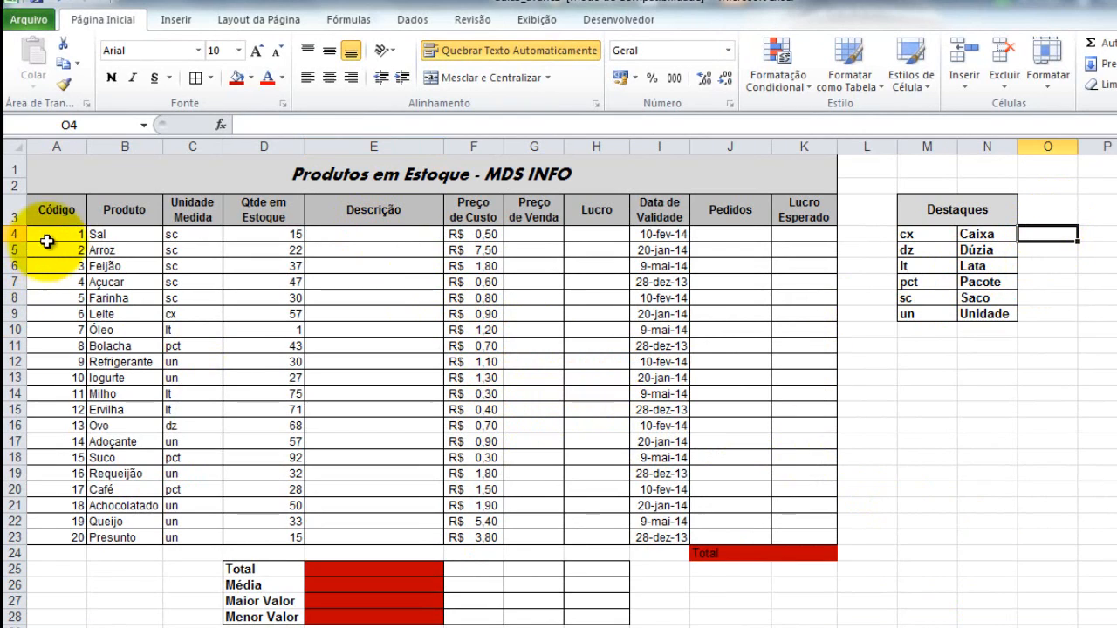
pyautogui.click(185, 214)
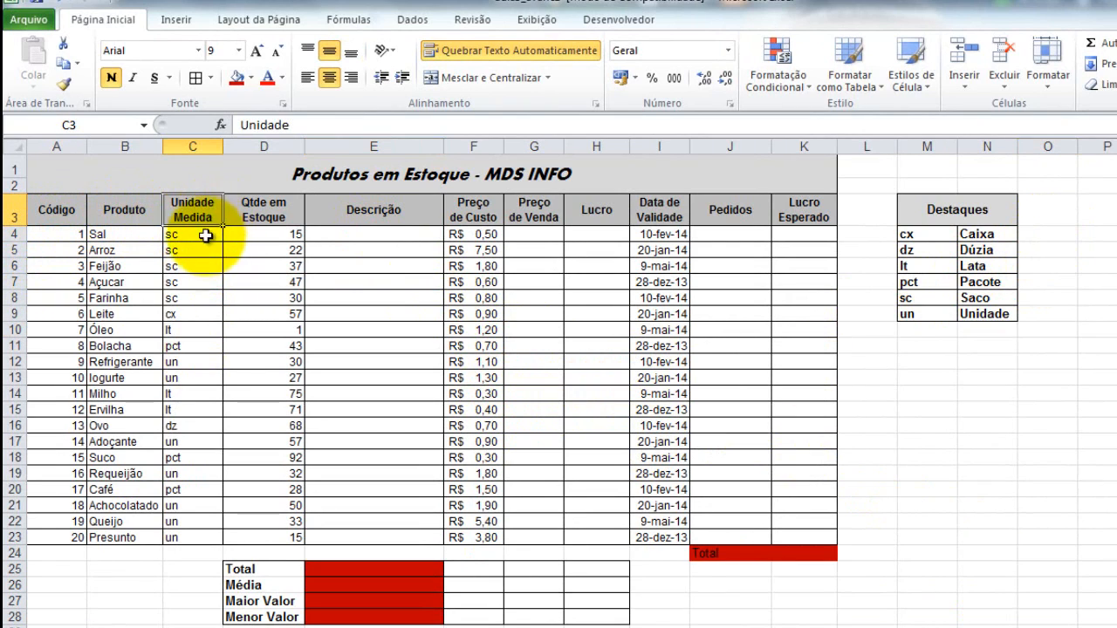
pyautogui.click(197, 236)
pyautogui.click(202, 265)
pyautogui.click(205, 298)
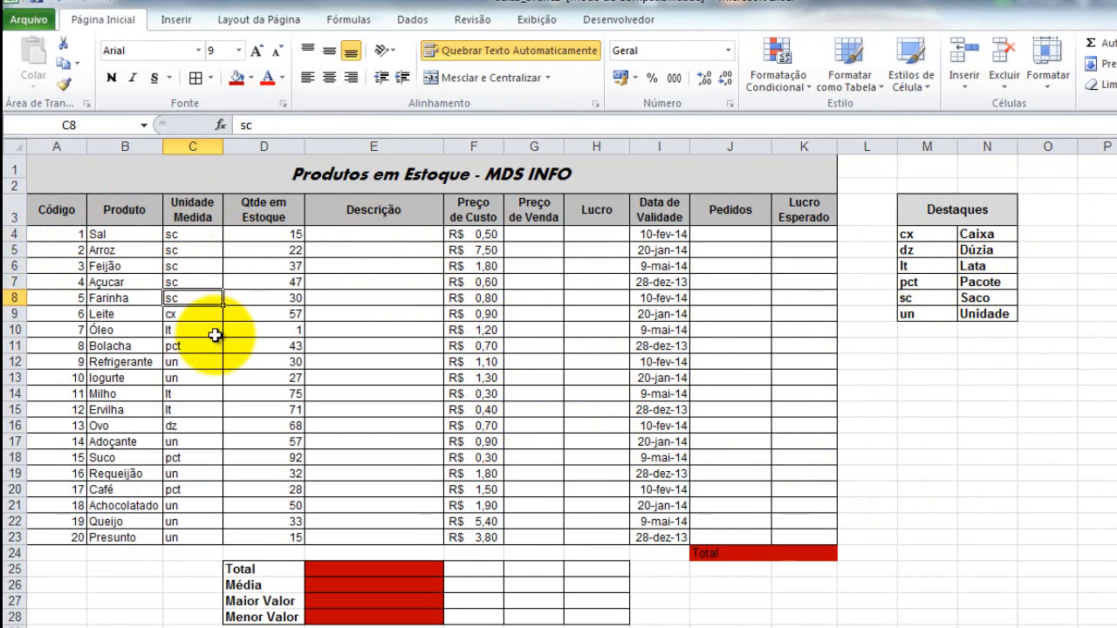
pyautogui.click(951, 234)
pyautogui.click(914, 235)
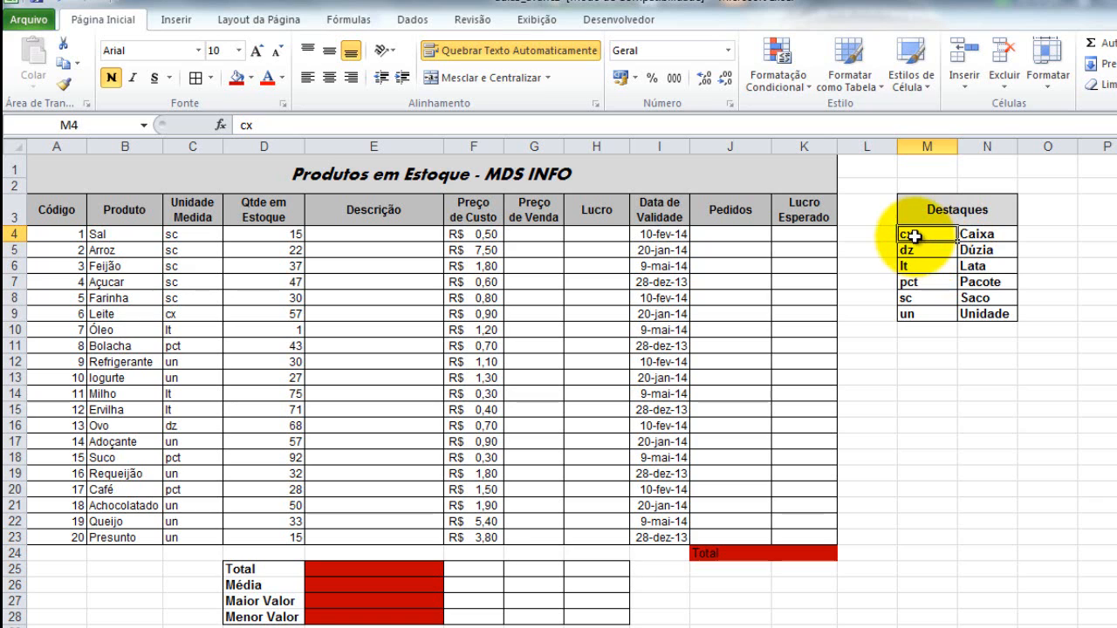
pyautogui.click(1003, 236)
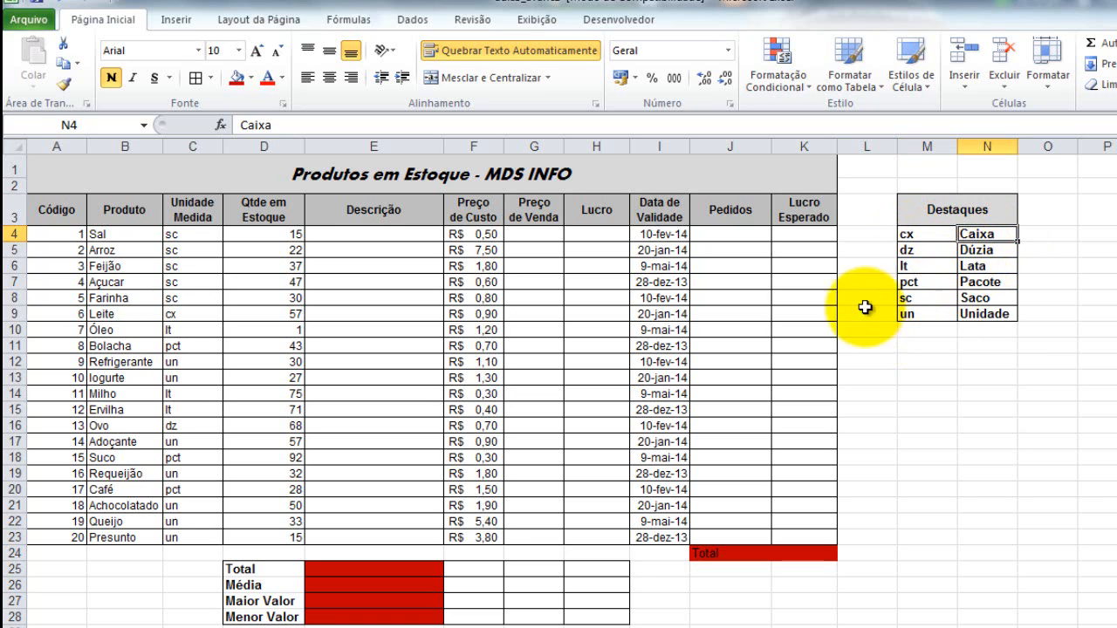
pyautogui.click(926, 316)
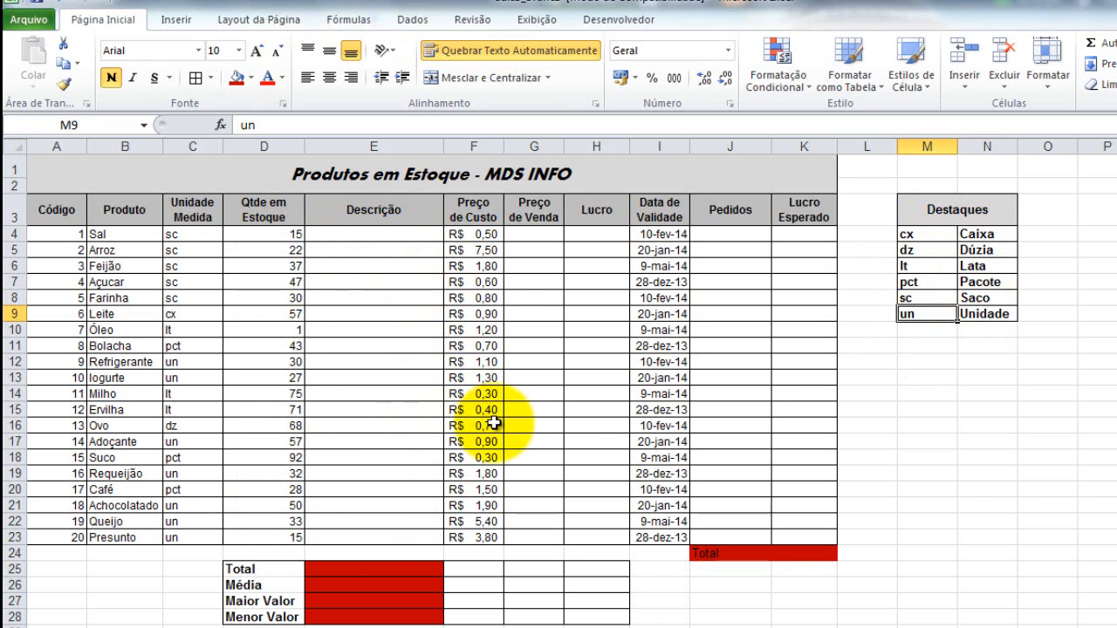
pyautogui.click(384, 234)
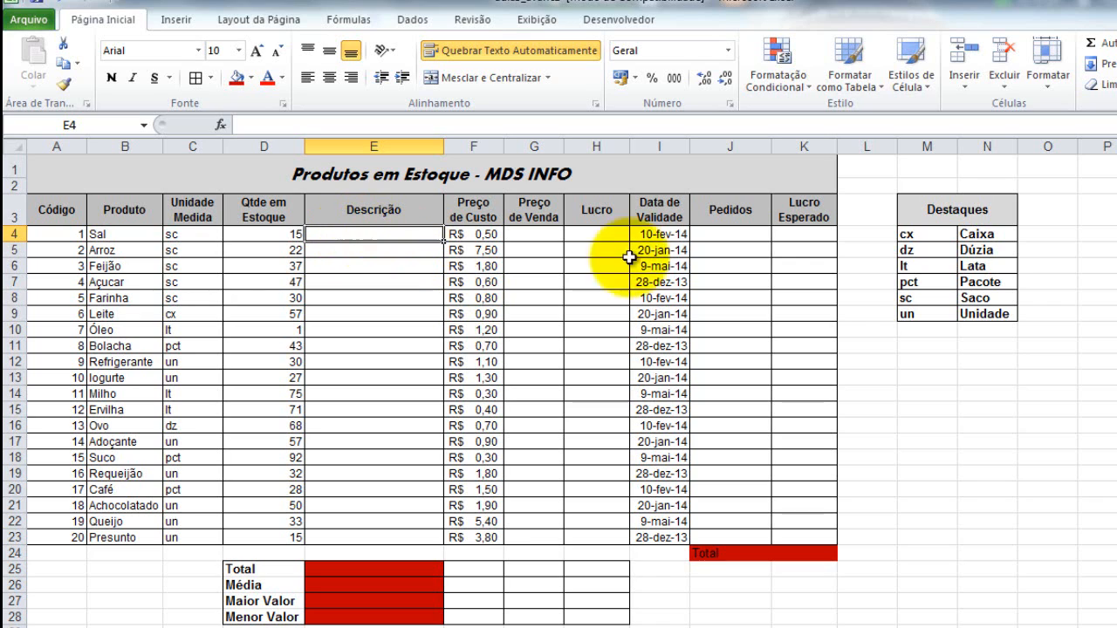
# Enter the trial formula =M4&" "&N4 in cell O4 to join the unit abbreviation and its name with a space.
pyautogui.click(1062, 232)
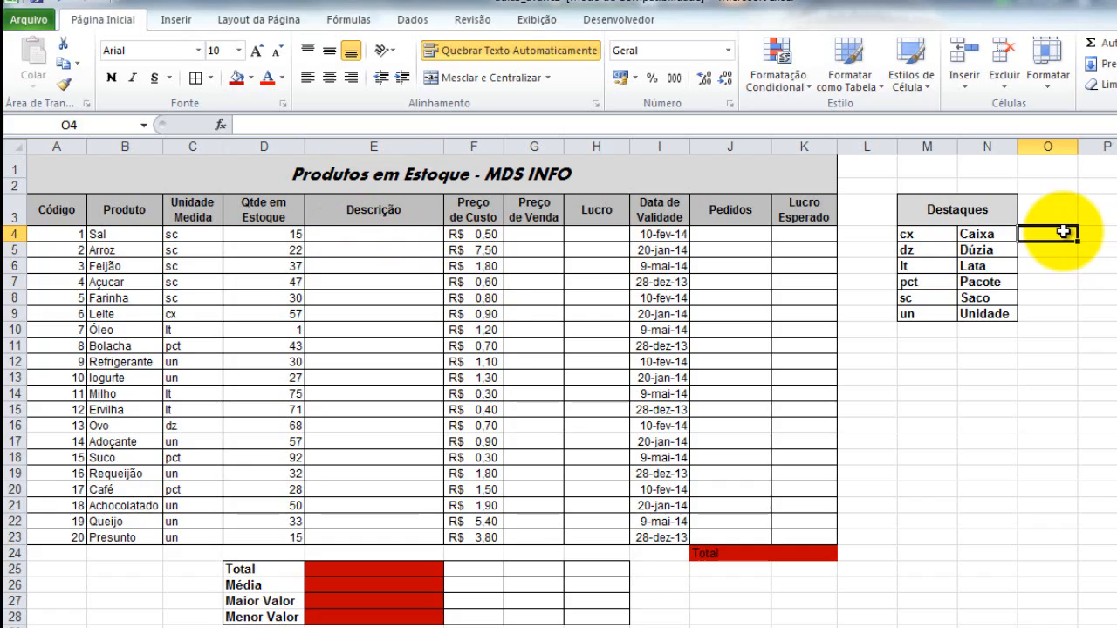
pyautogui.write('=')
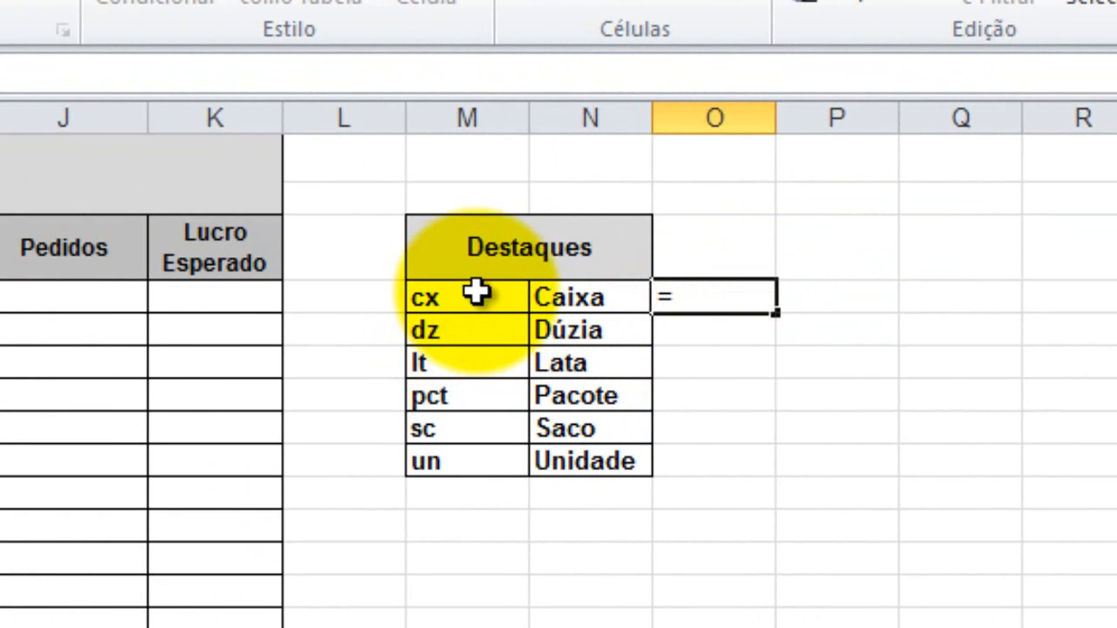
pyautogui.click(447, 298)
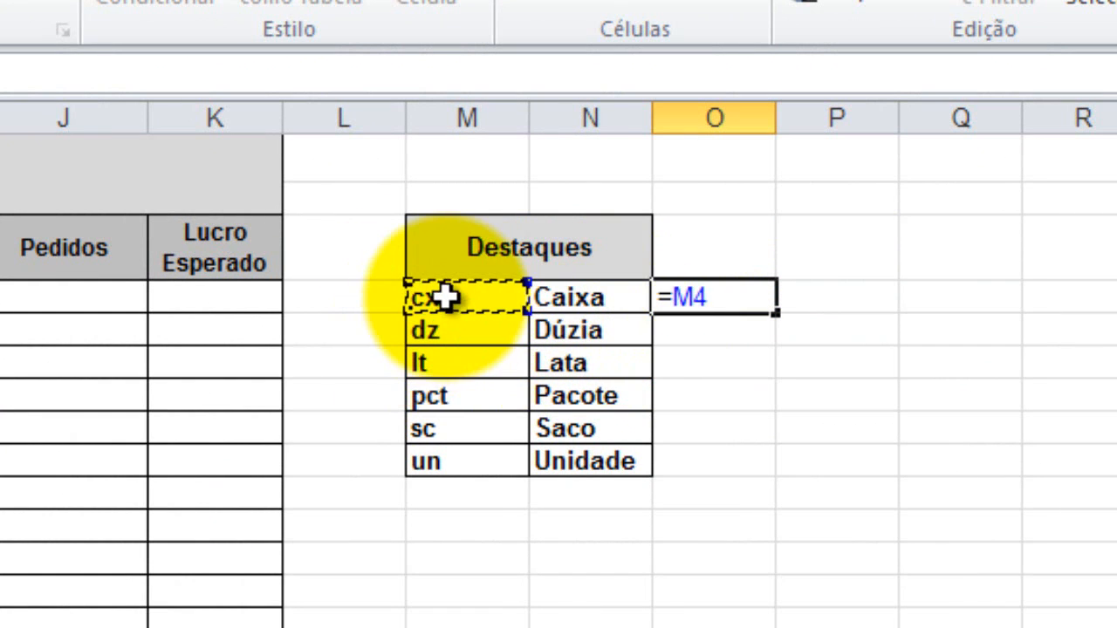
pyautogui.write('&')
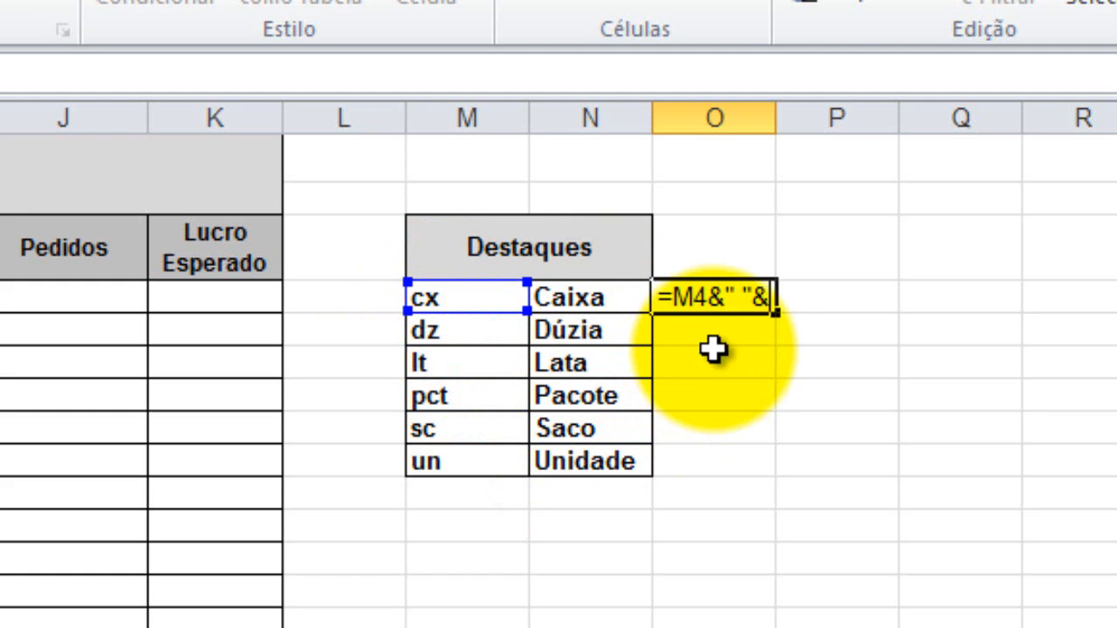
pyautogui.write('" "&')
pyautogui.click(580, 299)
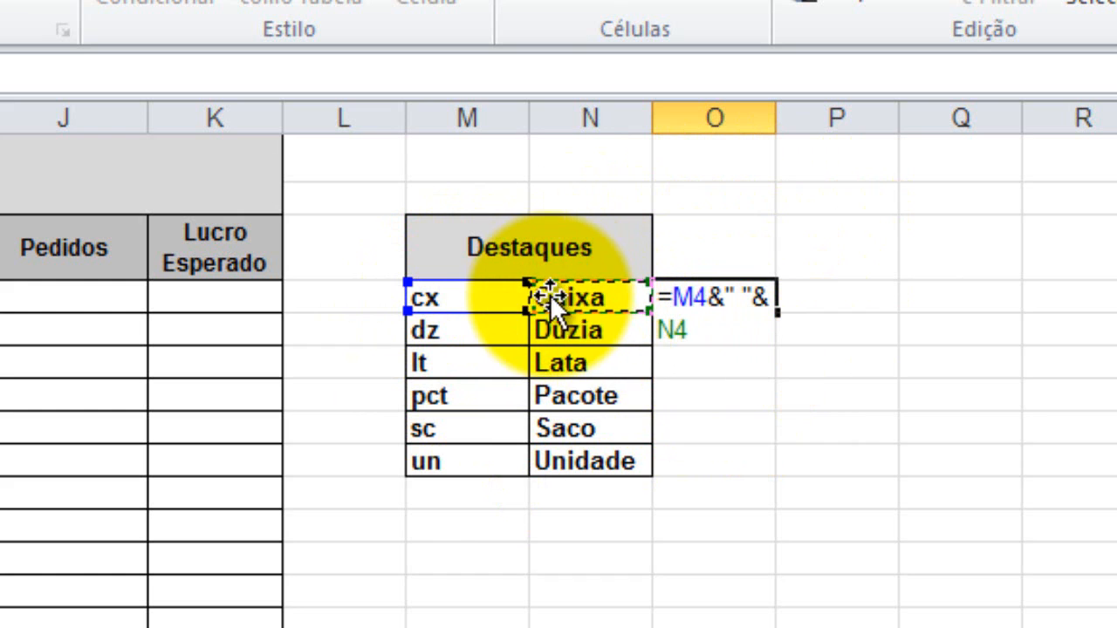
pyautogui.press('Return')
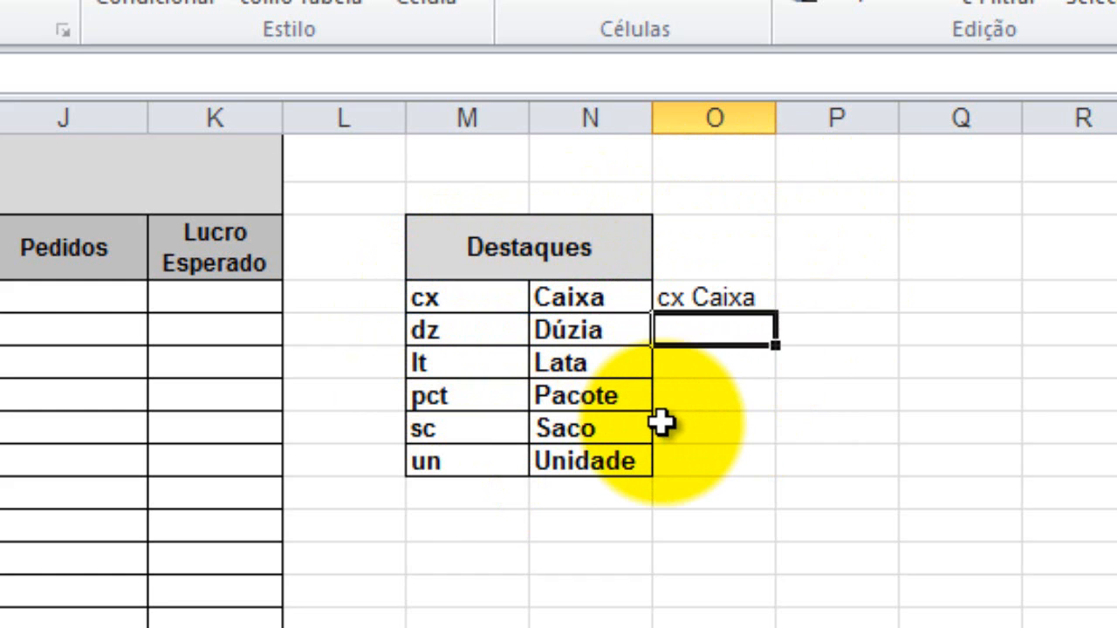
# Fill the trial concatenation formula from O4 down to O9 and clear the range O4:O9.
pyautogui.click(729, 297)
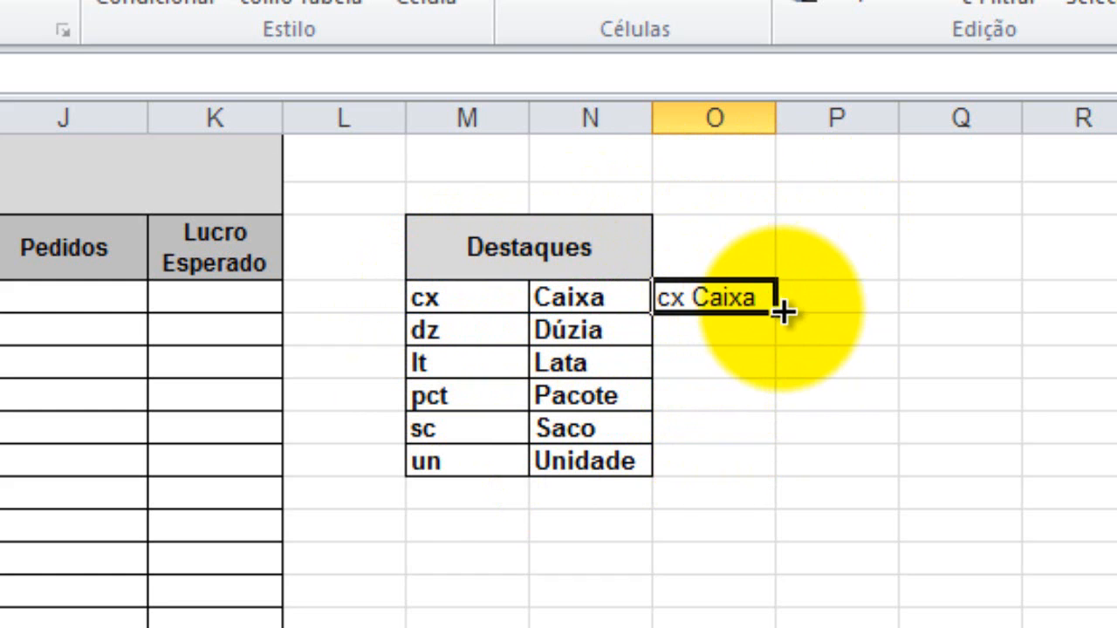
pyautogui.doubleClick(783, 312)
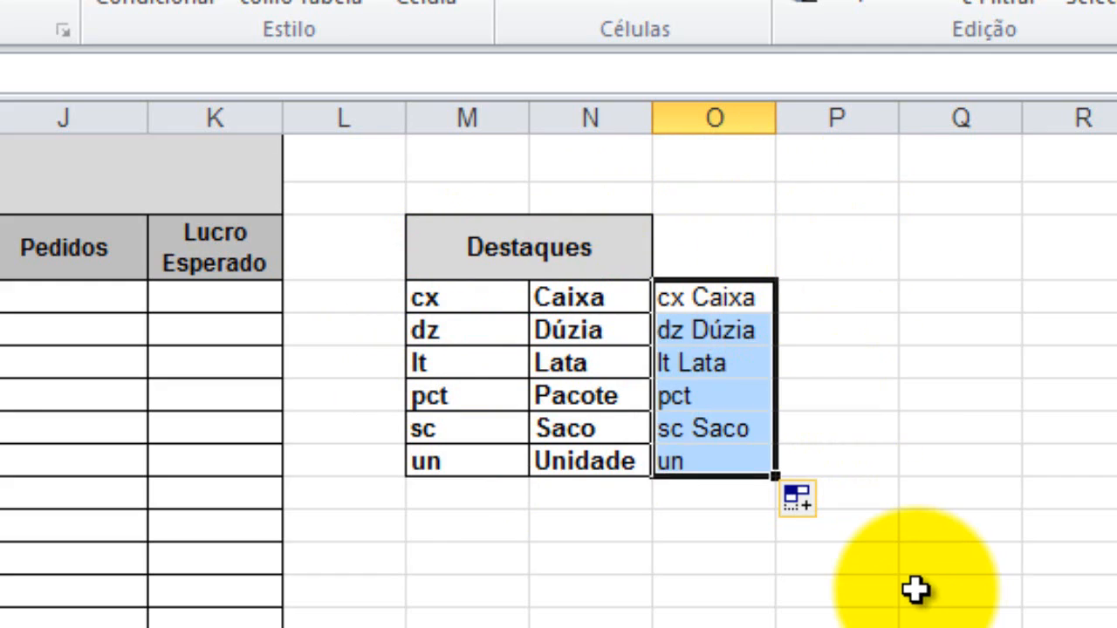
pyautogui.press('Delete')
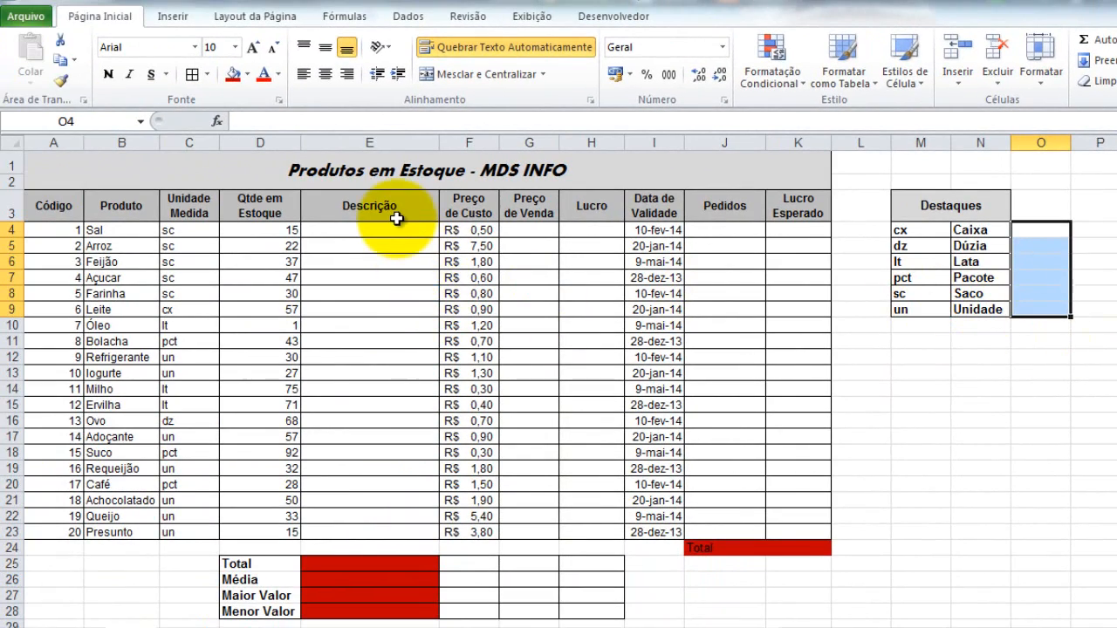
pyautogui.click(375, 229)
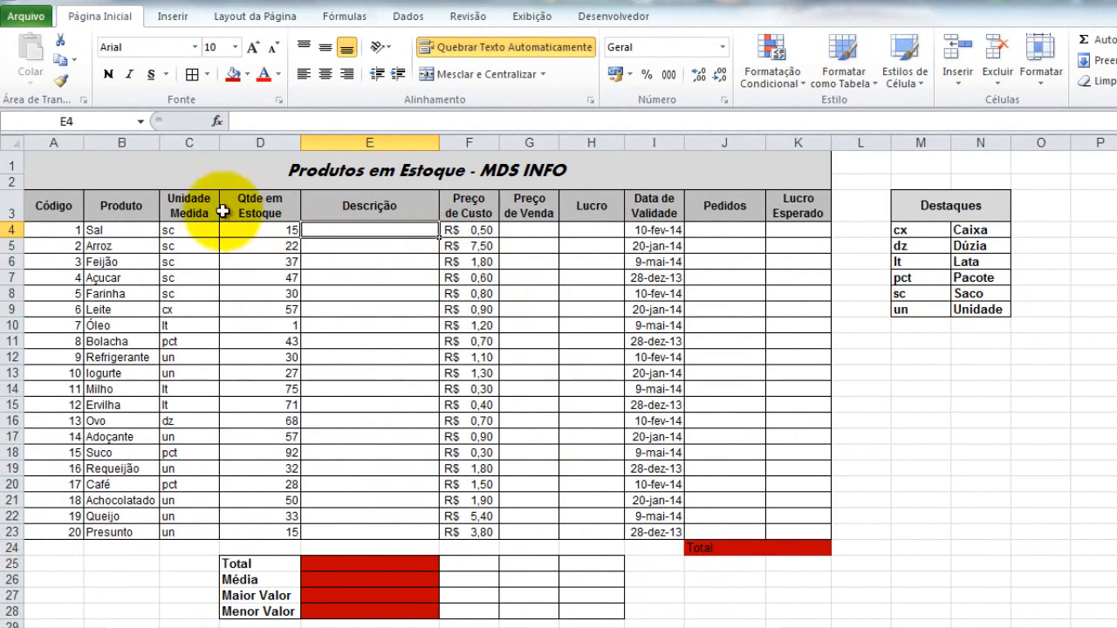
pyautogui.click(240, 231)
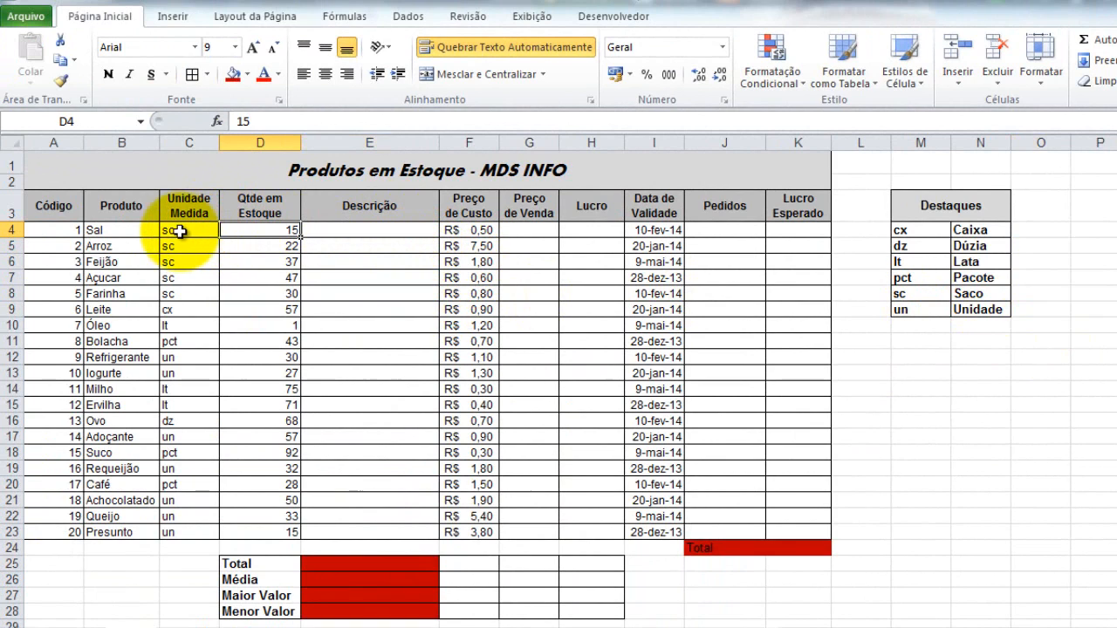
pyautogui.click(72, 230)
pyautogui.click(135, 229)
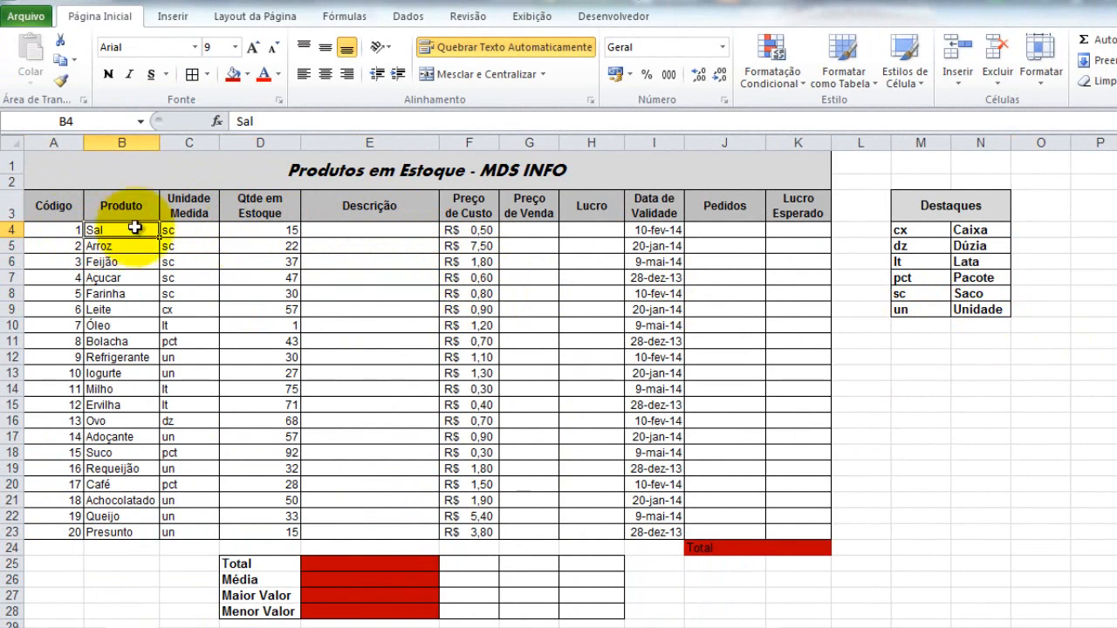
# Enter the lookup formula =PROCV(C4;$M$4:$N$9;2) in Descrição cell E4, with the Destaques table range as absolute references.
pyautogui.click(384, 230)
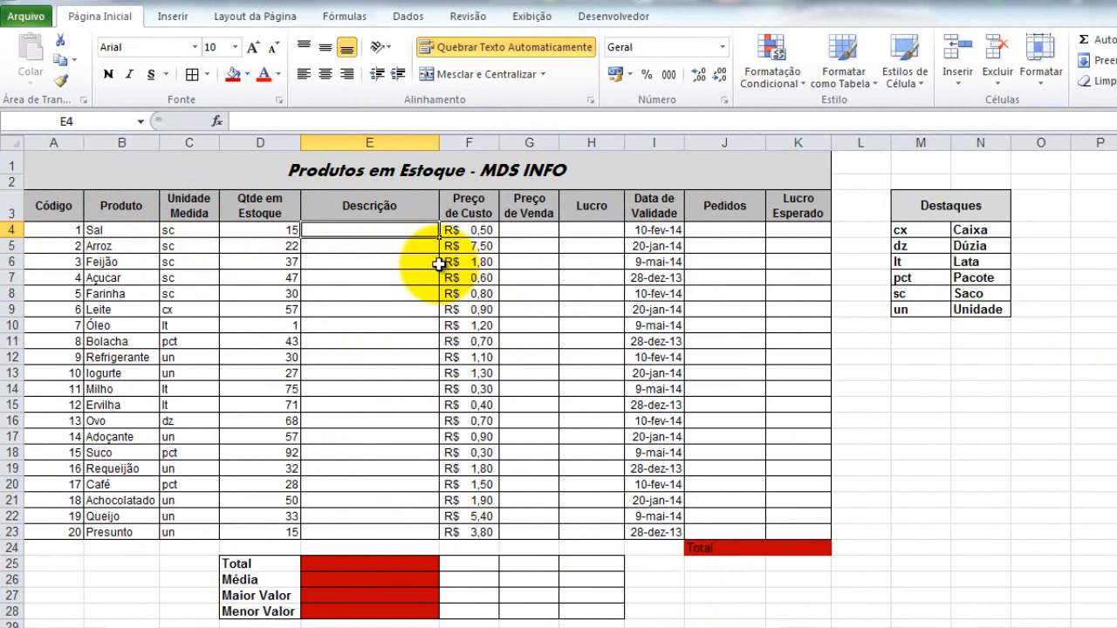
pyautogui.write('=')
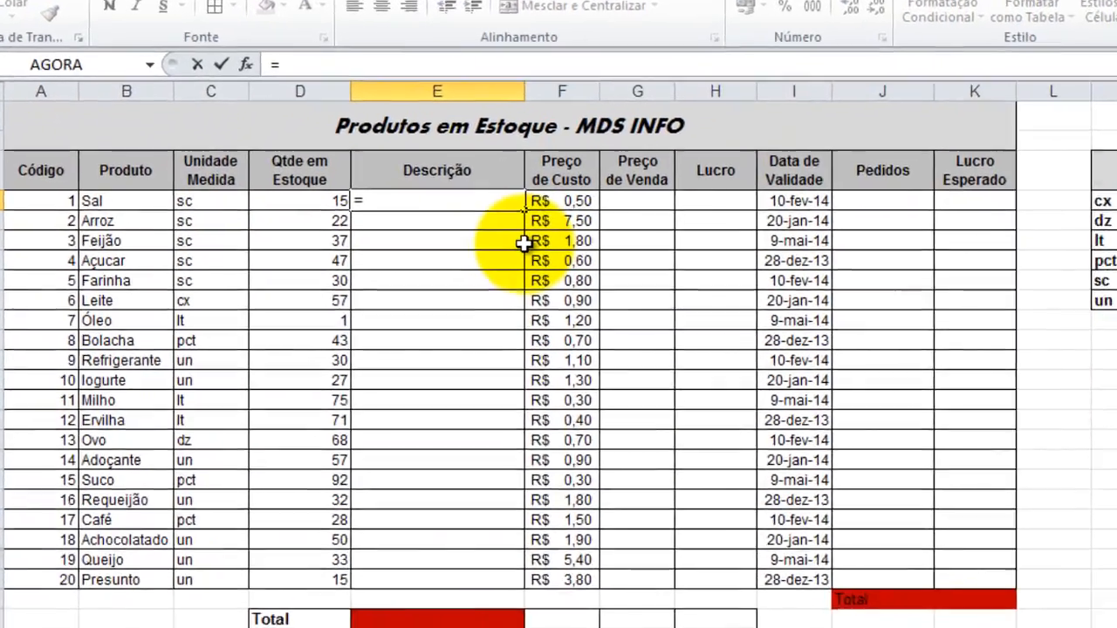
pyautogui.write('pr')
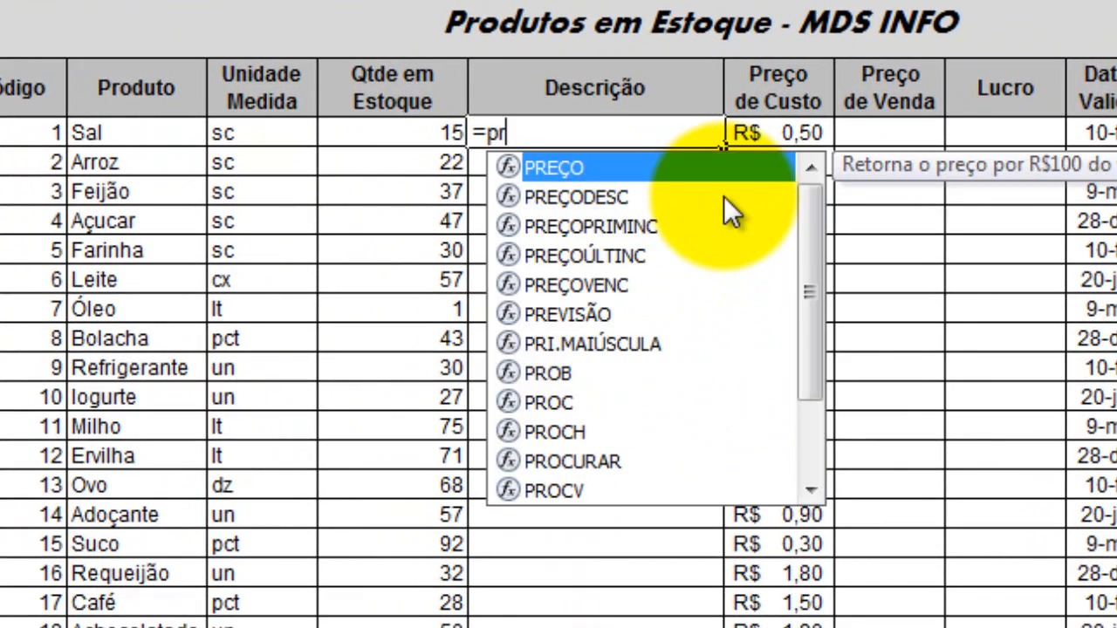
pyautogui.write('ocv(')
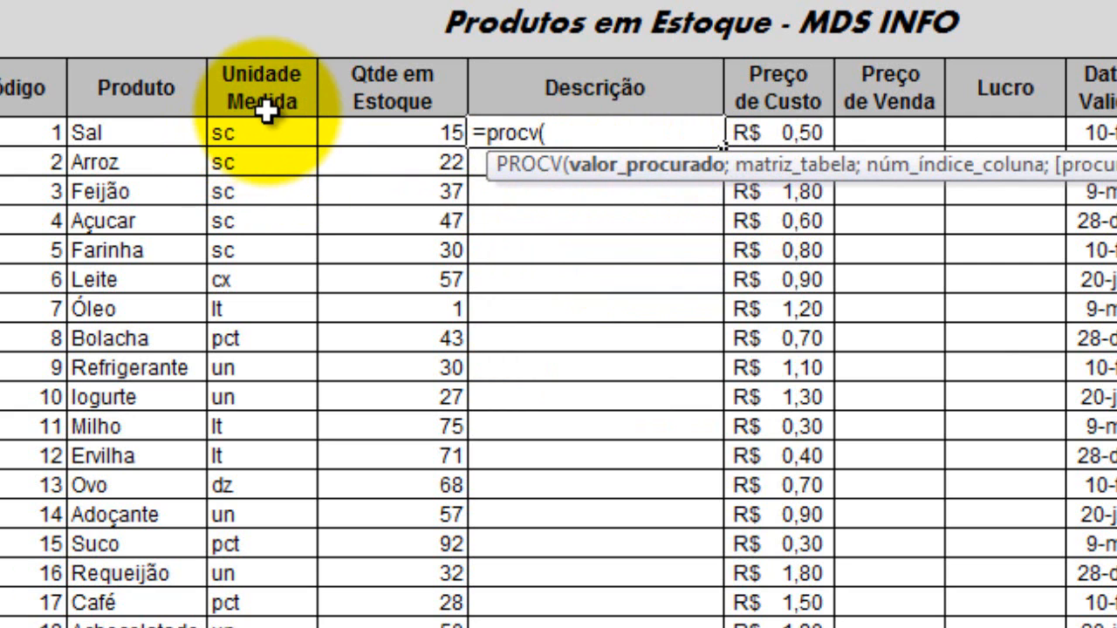
pyautogui.click(264, 140)
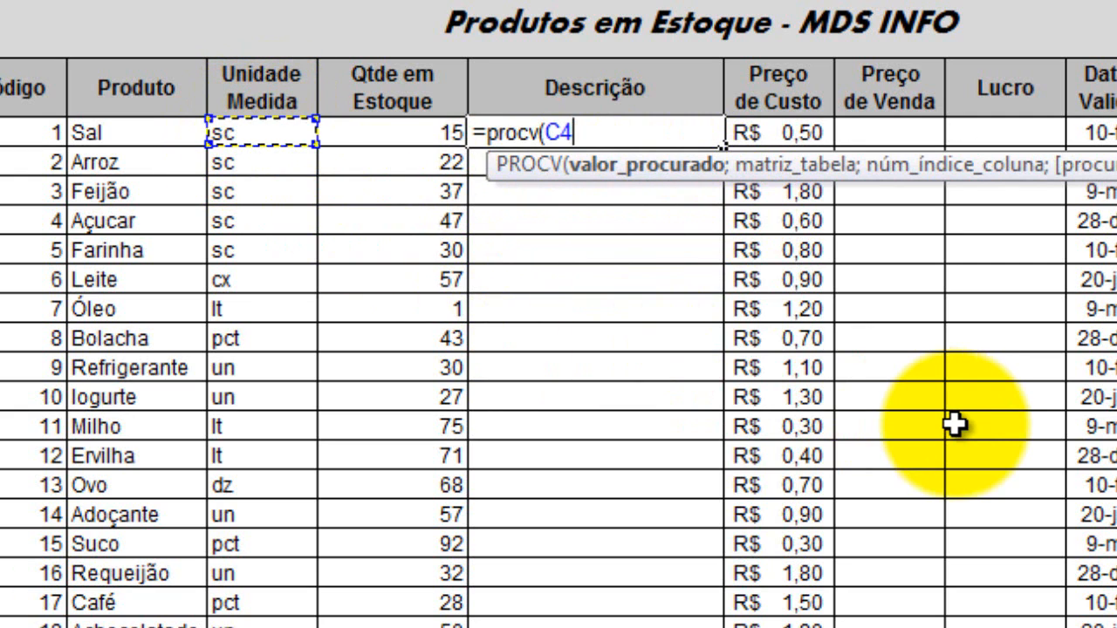
pyautogui.write(';')
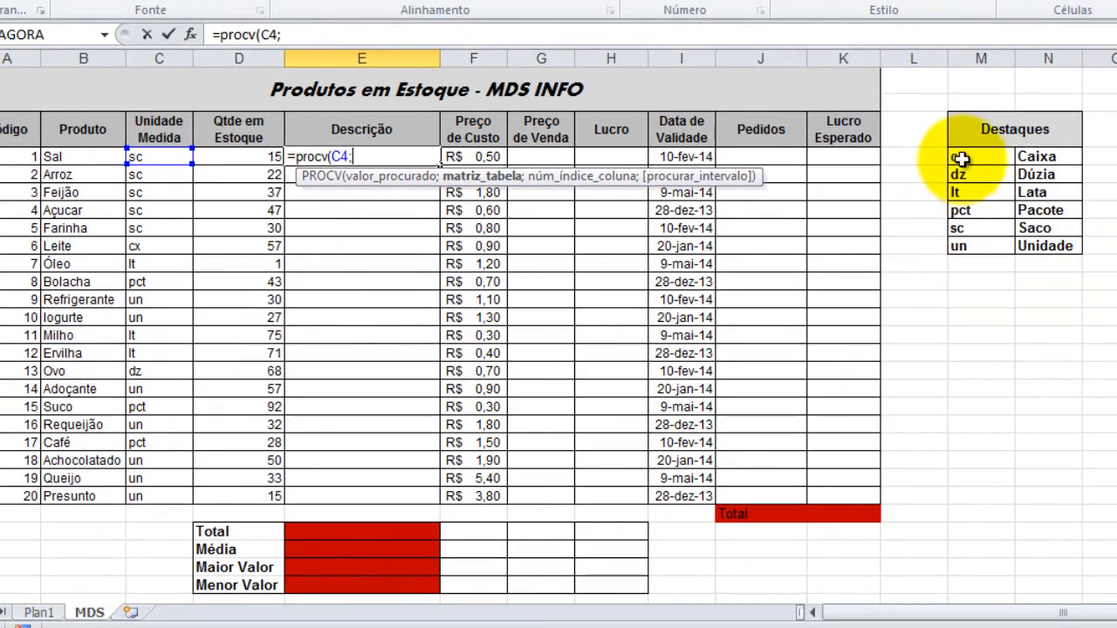
pyautogui.moveTo(954, 155); pyautogui.dragTo(1047, 246)
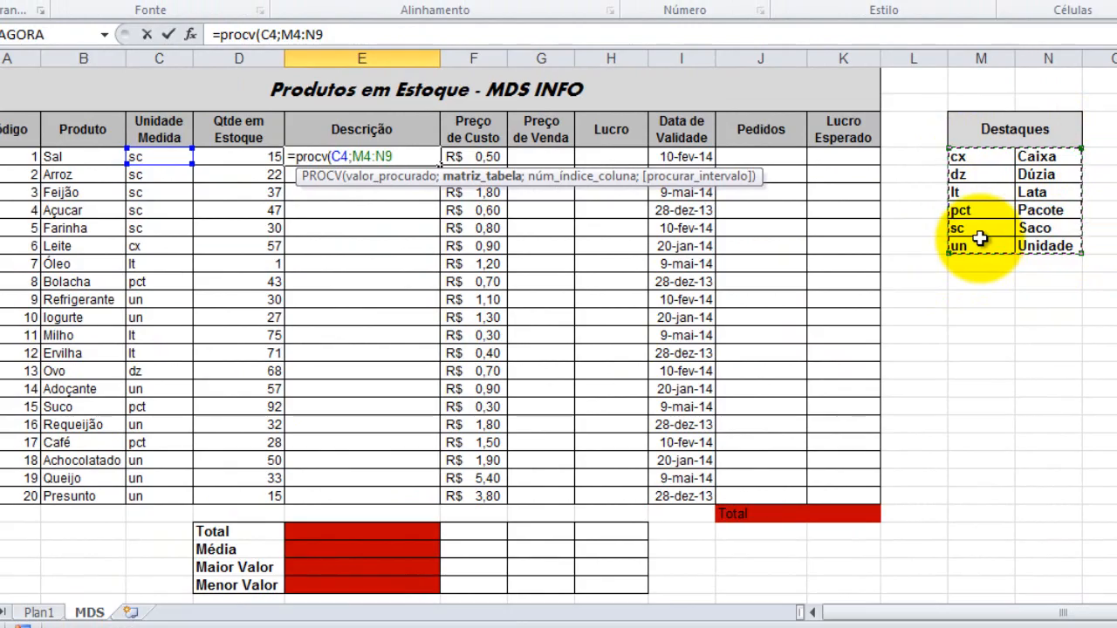
pyautogui.write(';')
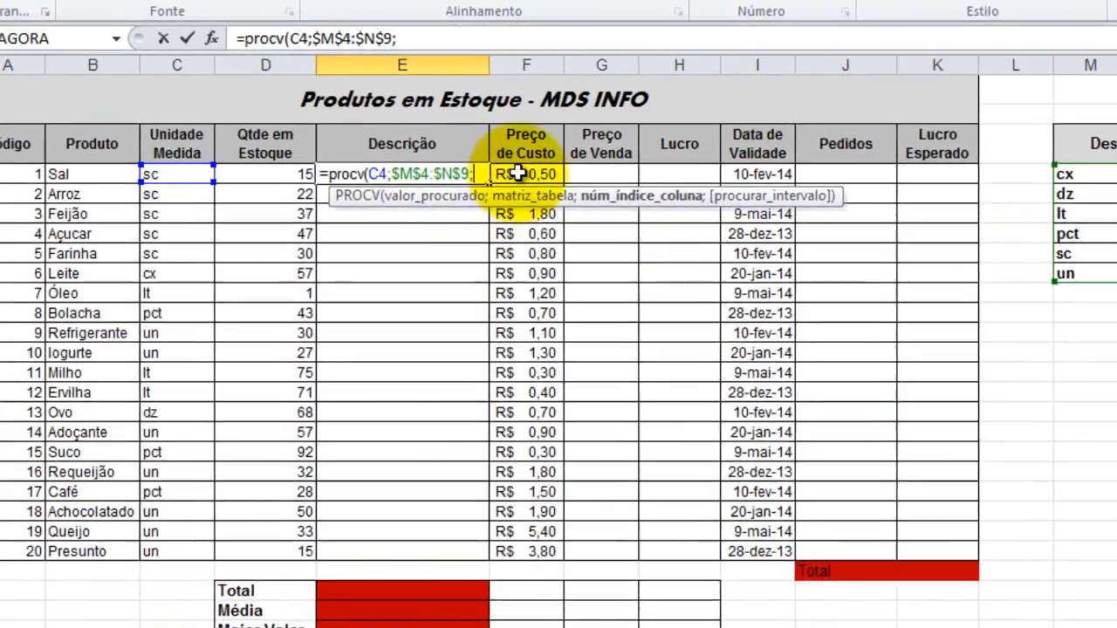
pyautogui.write('2')
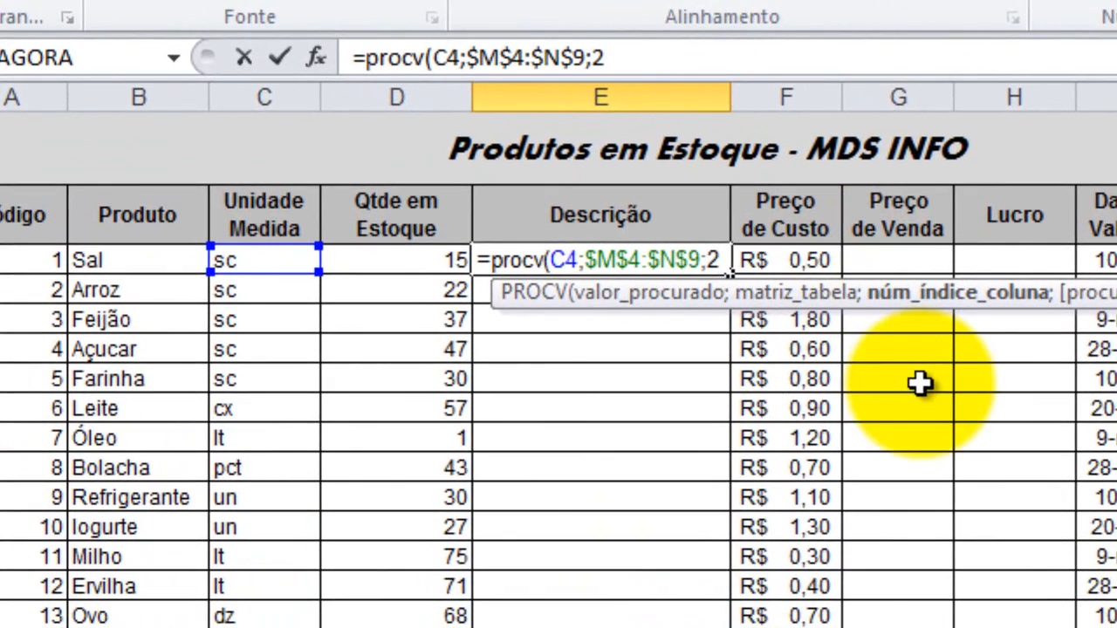
pyautogui.press('Return')
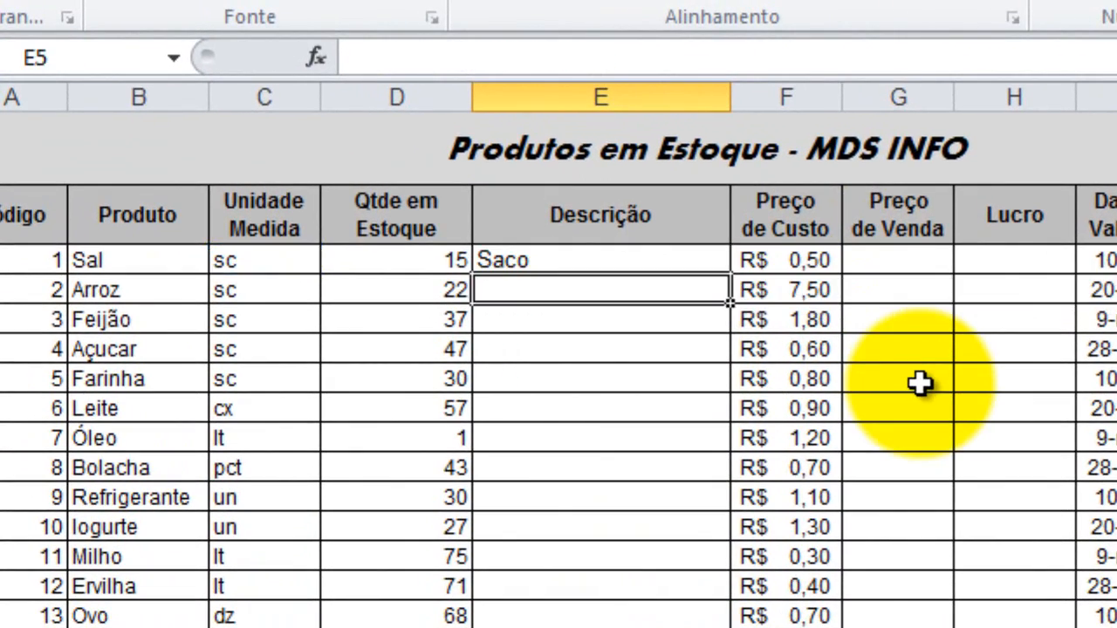
# Extend the lookup formula in E4 to =D4&" "&PROCV(C4;$M$4:$N$9;2) so the stock quantity and a space precede the unit name.
pyautogui.click(689, 260)
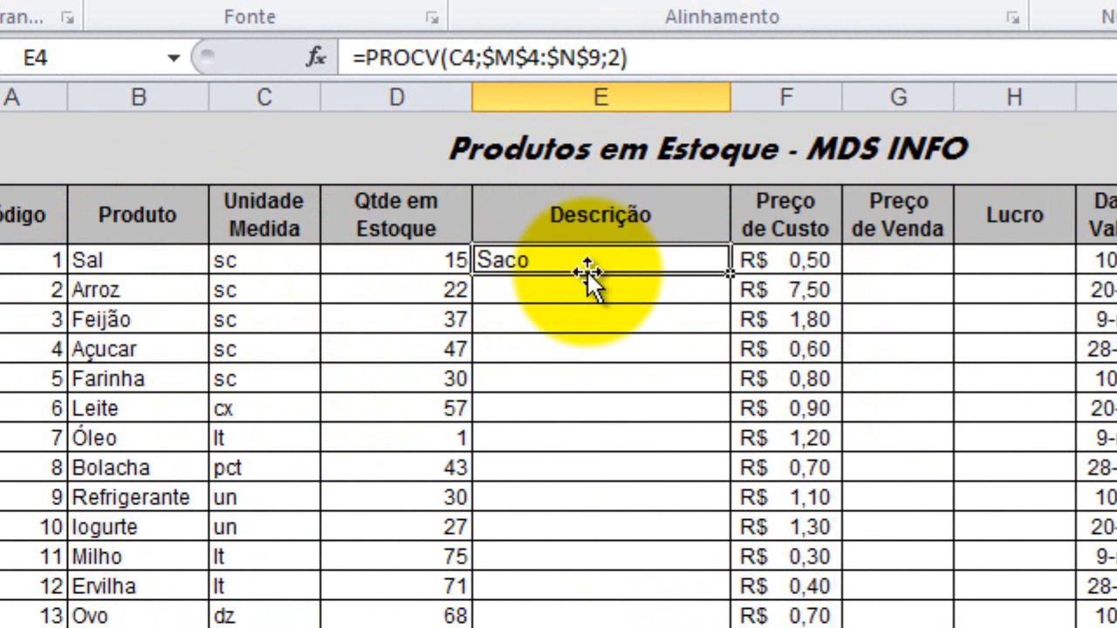
pyautogui.doubleClick(552, 260)
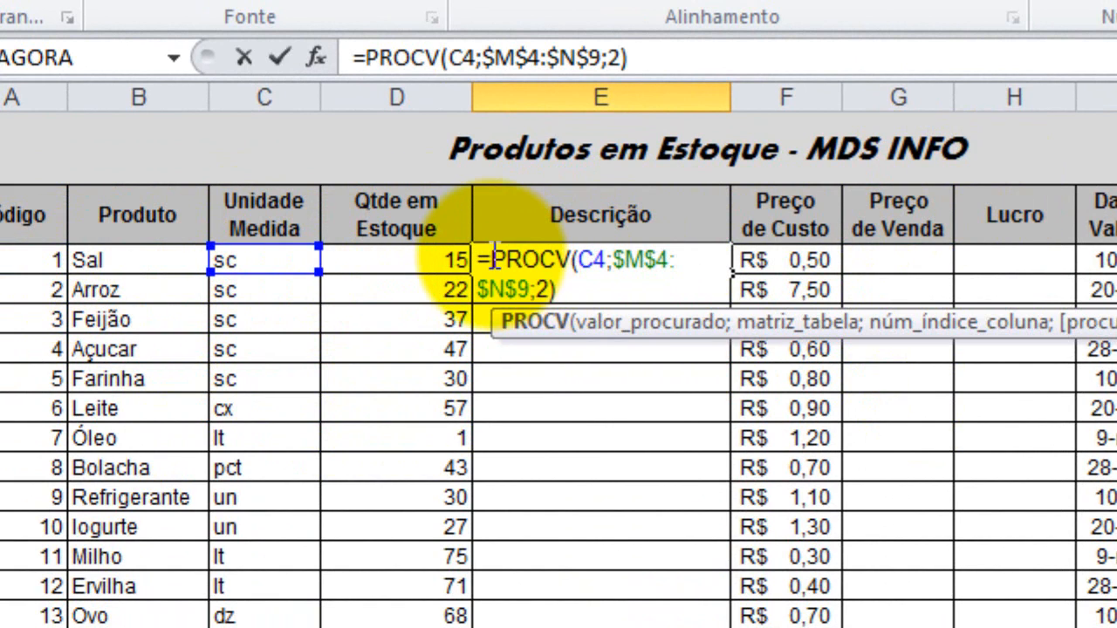
pyautogui.click(494, 259)
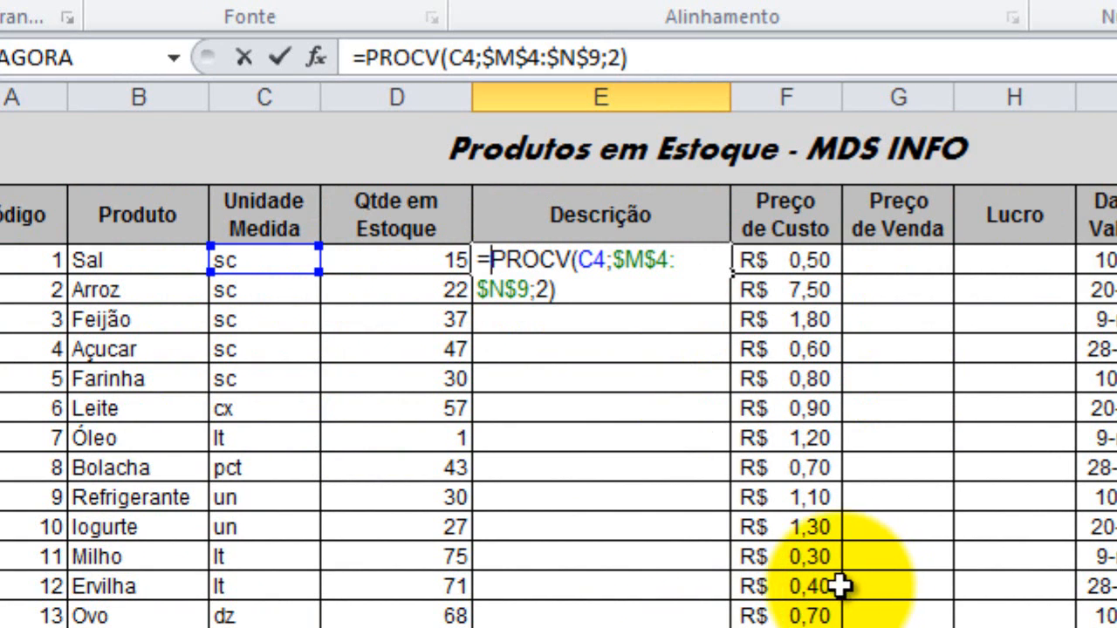
pyautogui.click(439, 266)
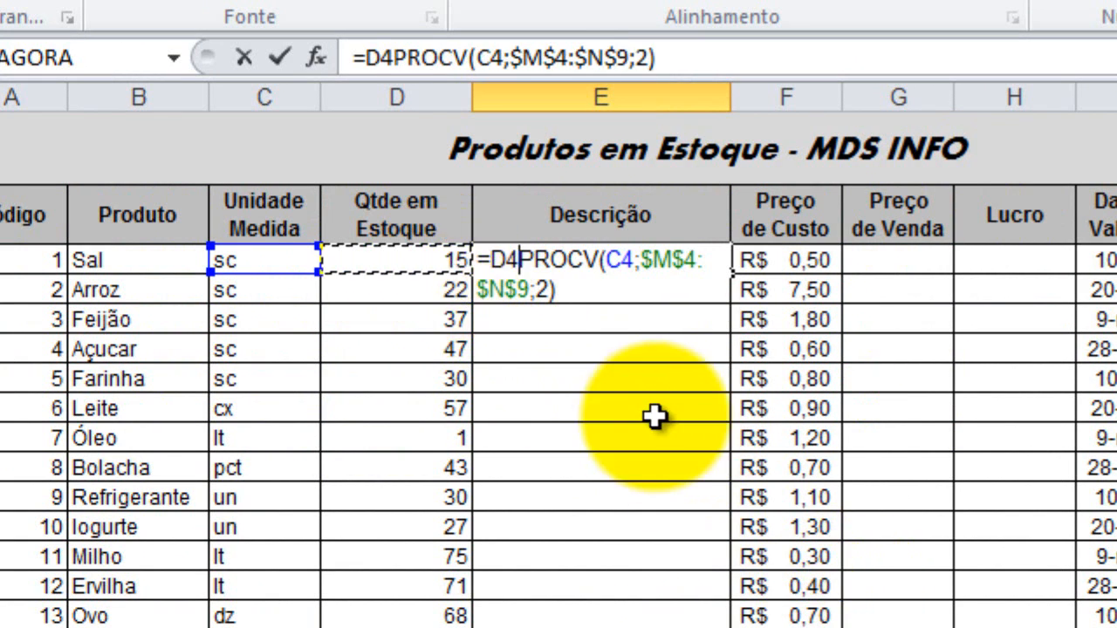
pyautogui.write('&')
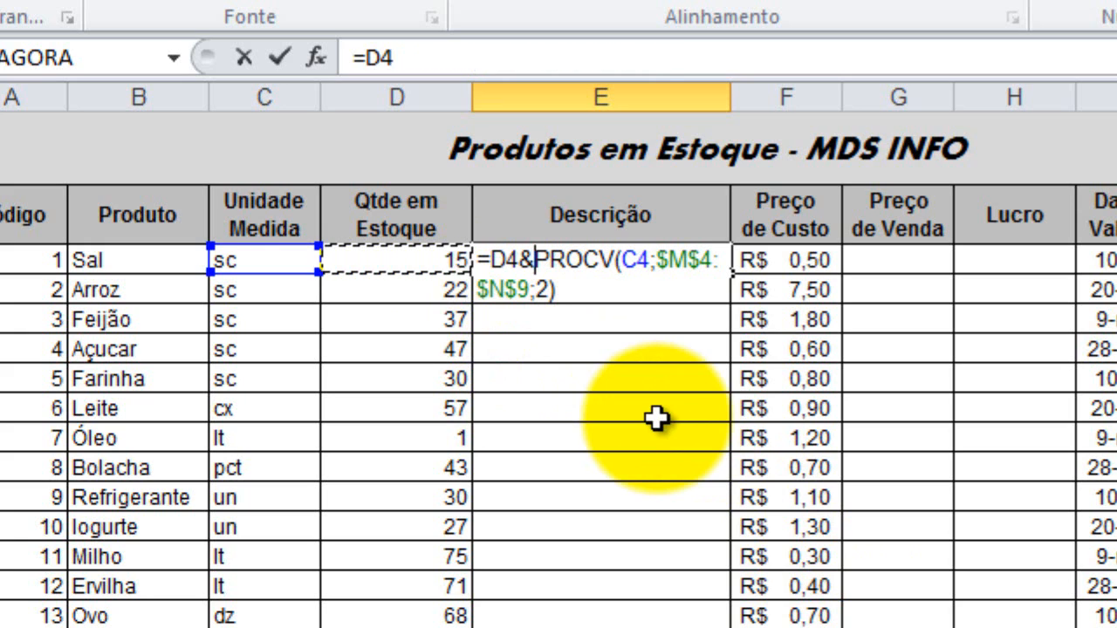
pyautogui.write('" ')
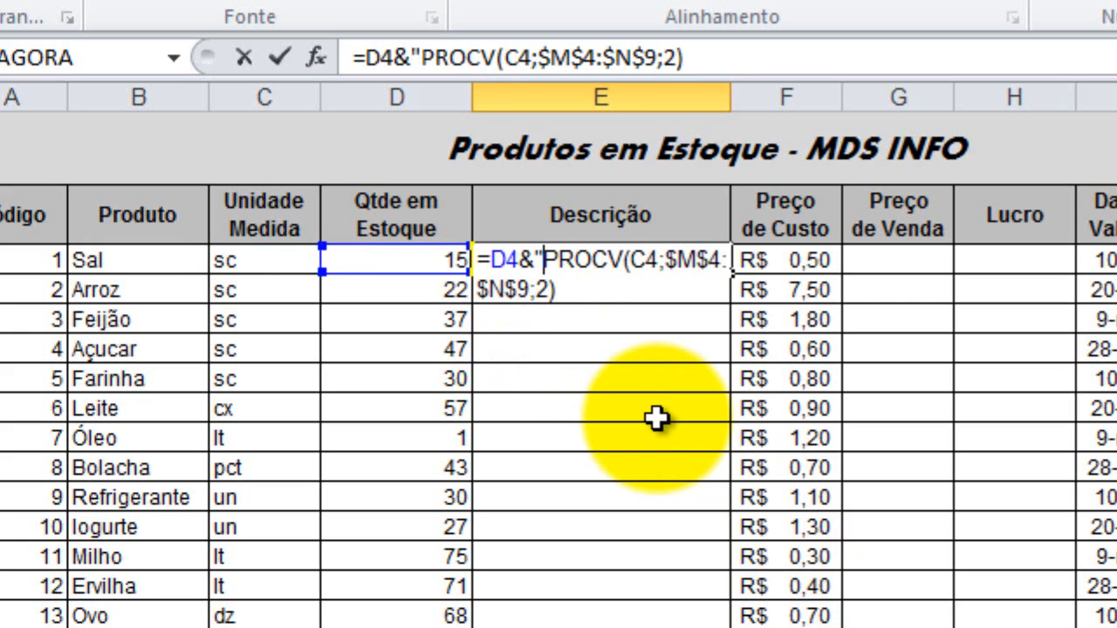
pyautogui.write('" ')
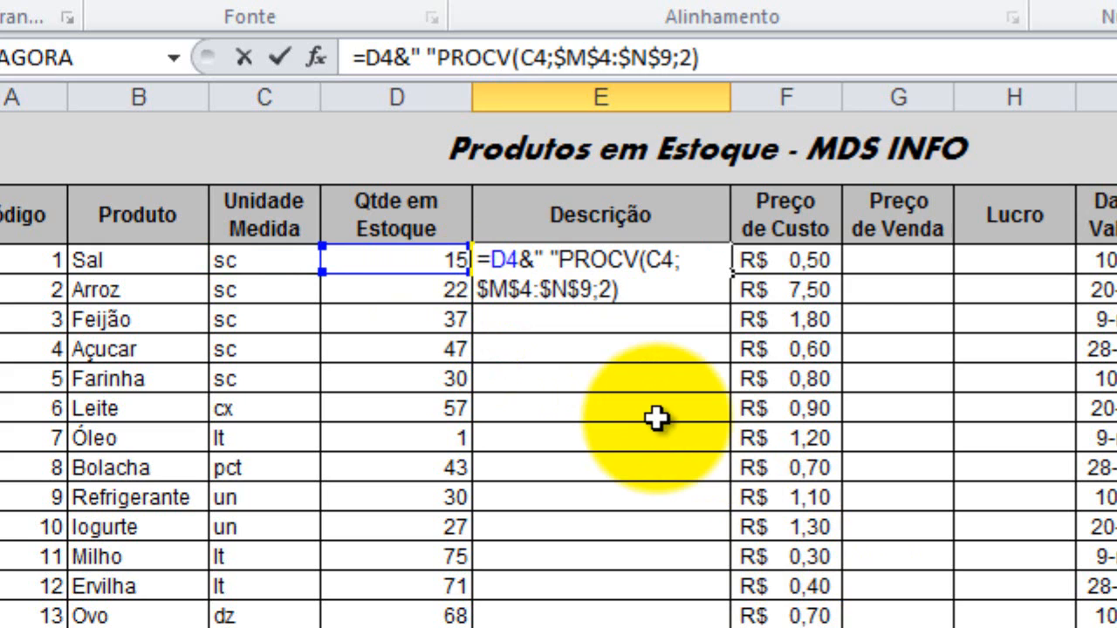
pyautogui.write('&')
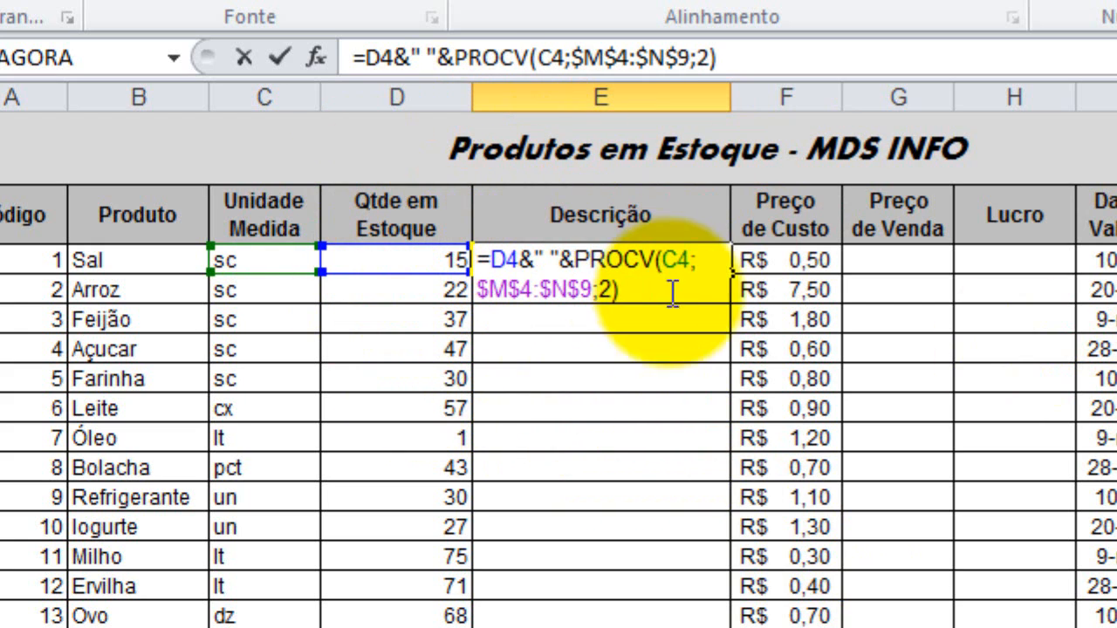
pyautogui.press('Return')
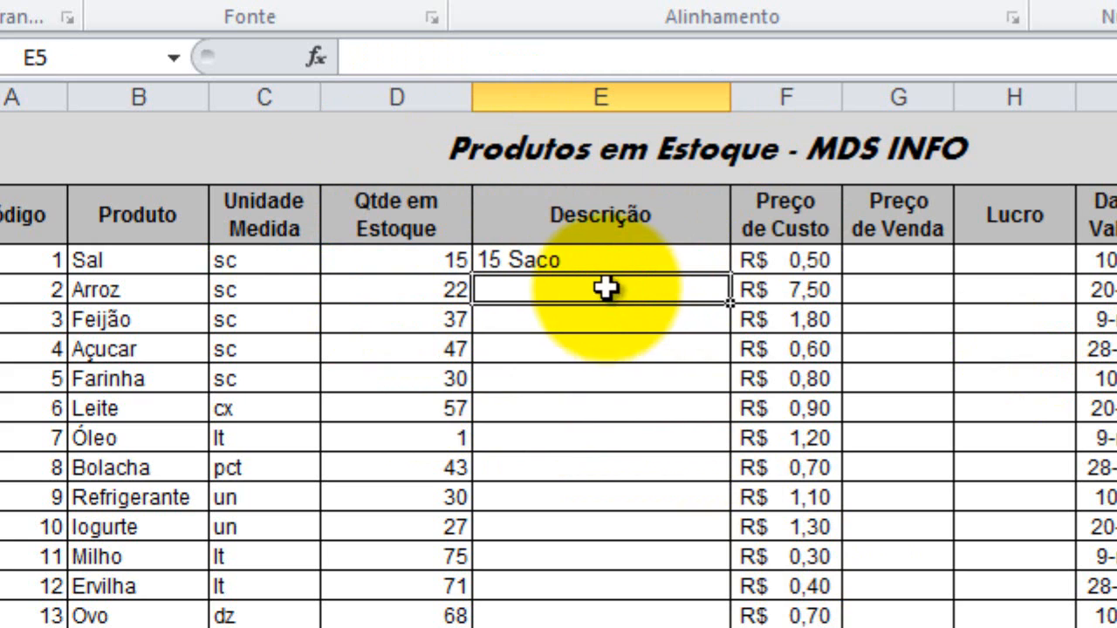
# Append &SE(D4>1;"s";"") to the formula in E4 to pluralise the unit name for quantities above 1.
pyautogui.press('Up')
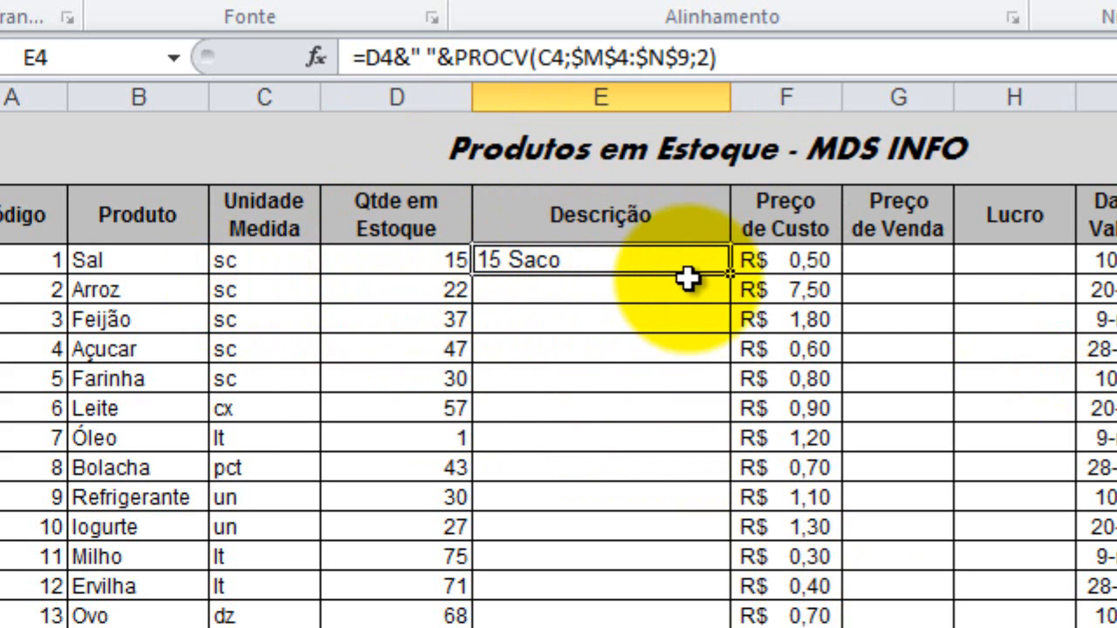
pyautogui.doubleClick(583, 260)
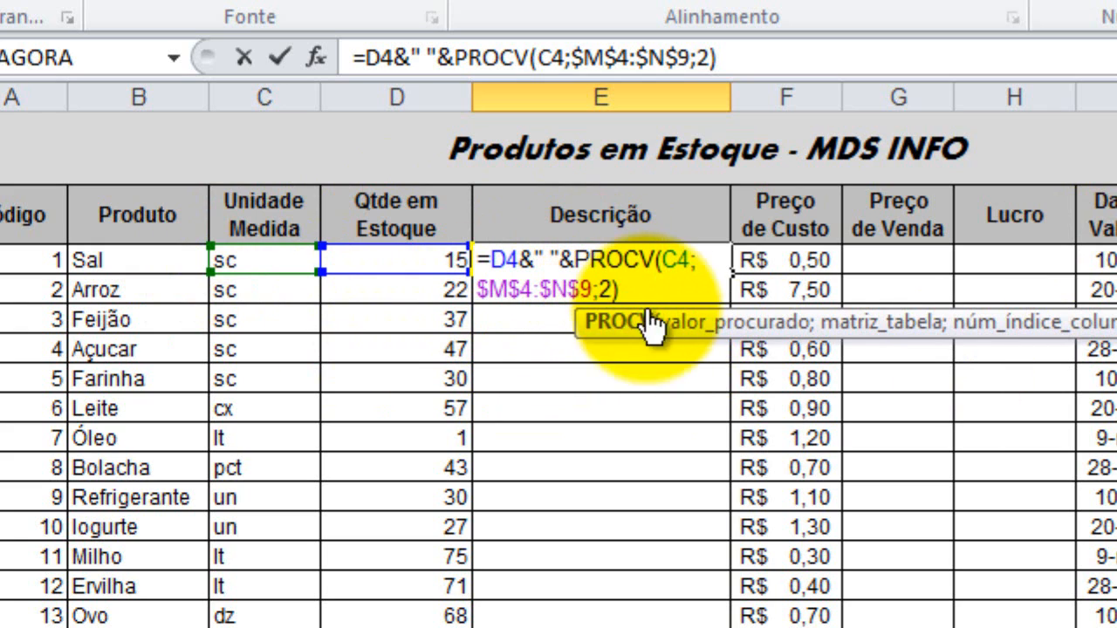
pyautogui.click(661, 290)
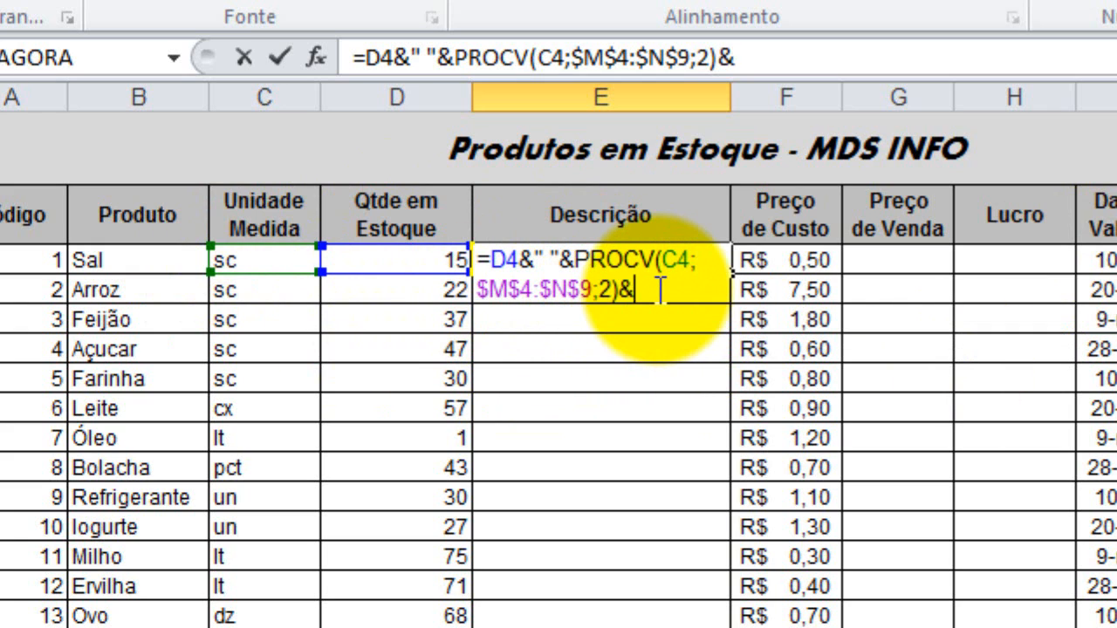
pyautogui.write('se(')
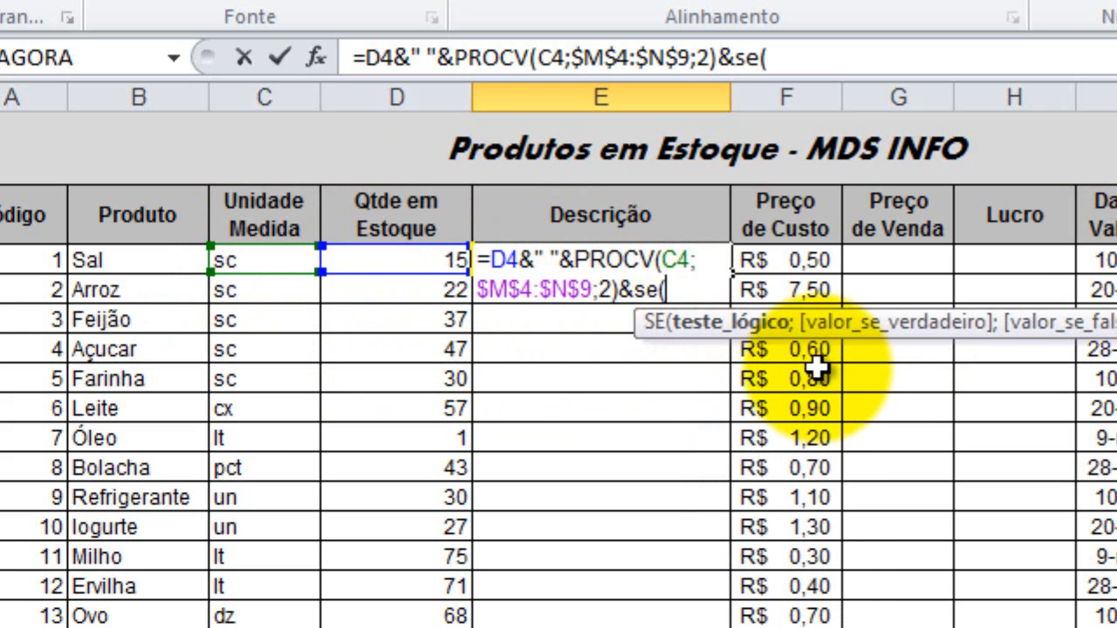
pyautogui.click(419, 260)
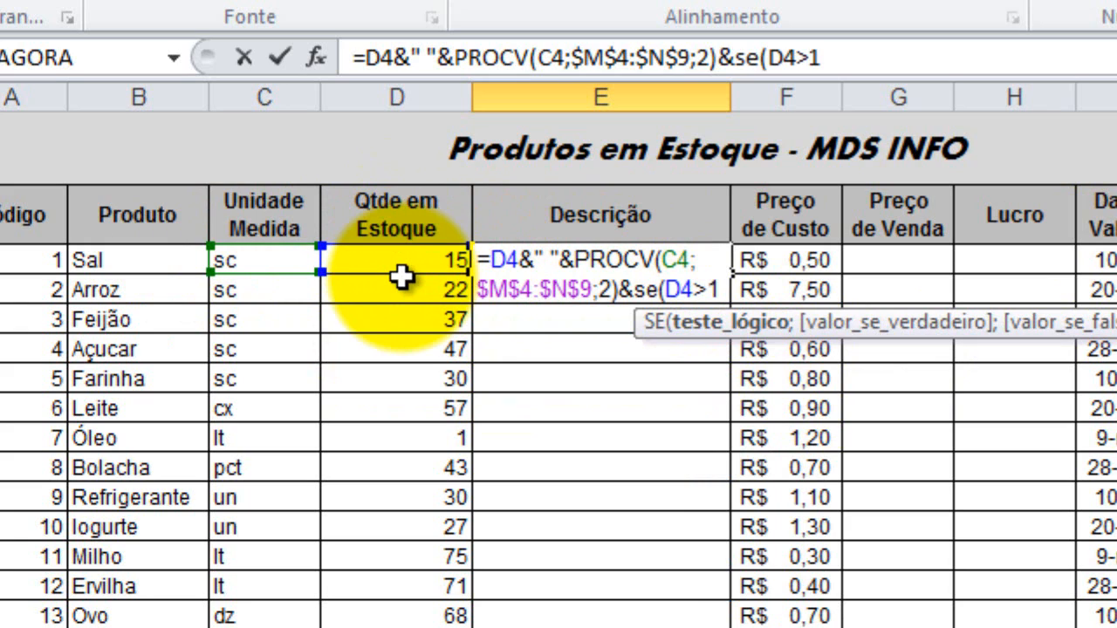
pyautogui.write('>1;"')
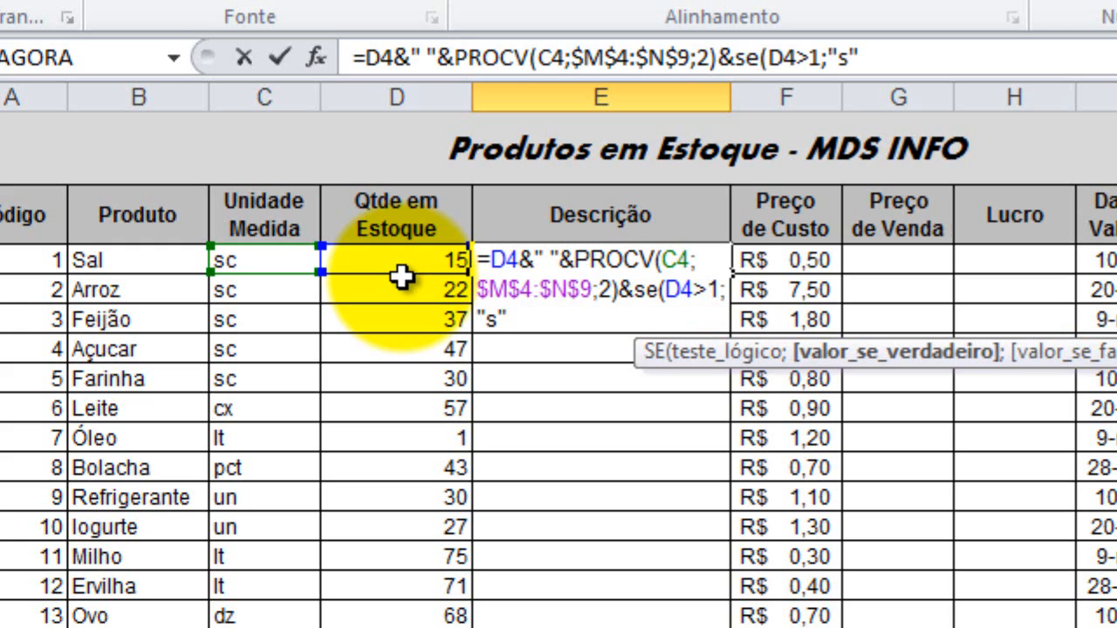
pyautogui.write('s";')
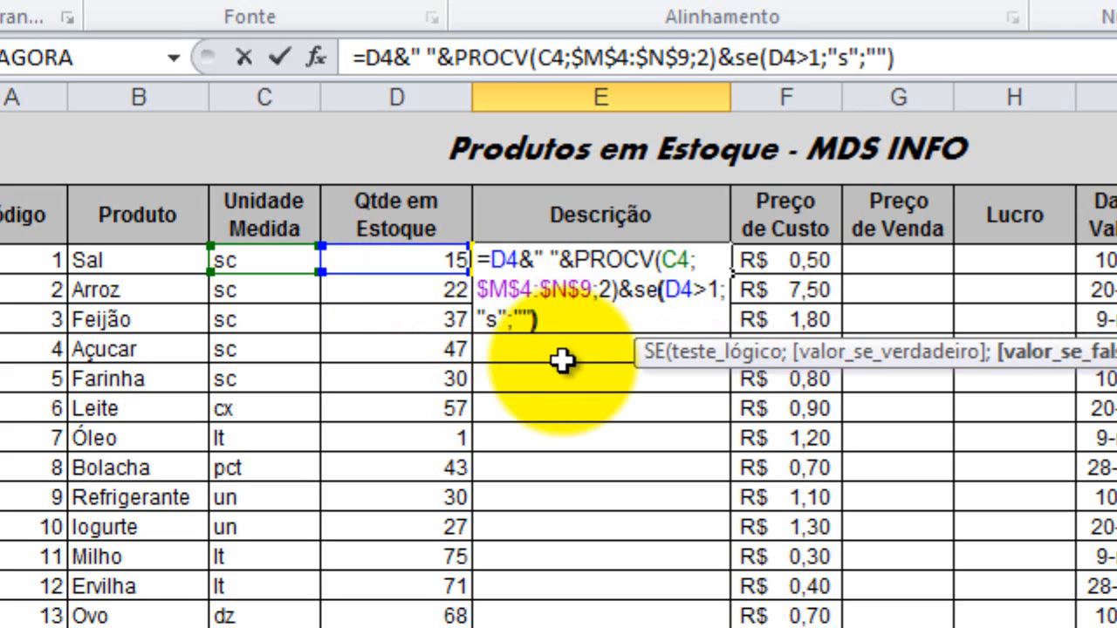
pyautogui.press('Return')
# Append &" "&B4 to the end of the formula in E4 to add the product name after a space.
pyautogui.click(563, 259)
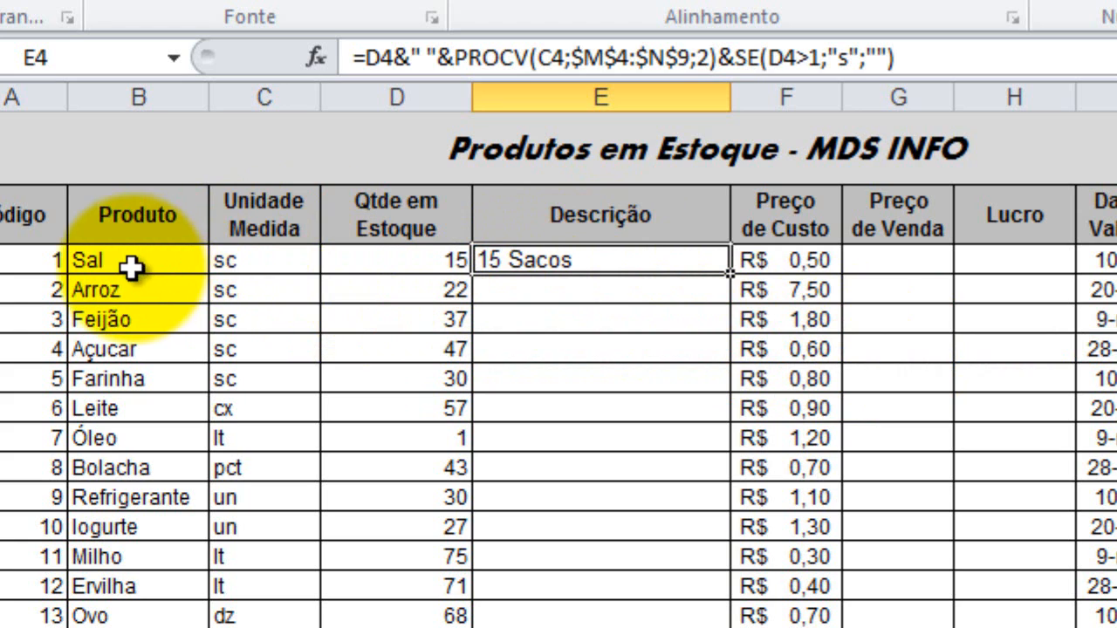
pyautogui.doubleClick(601, 255)
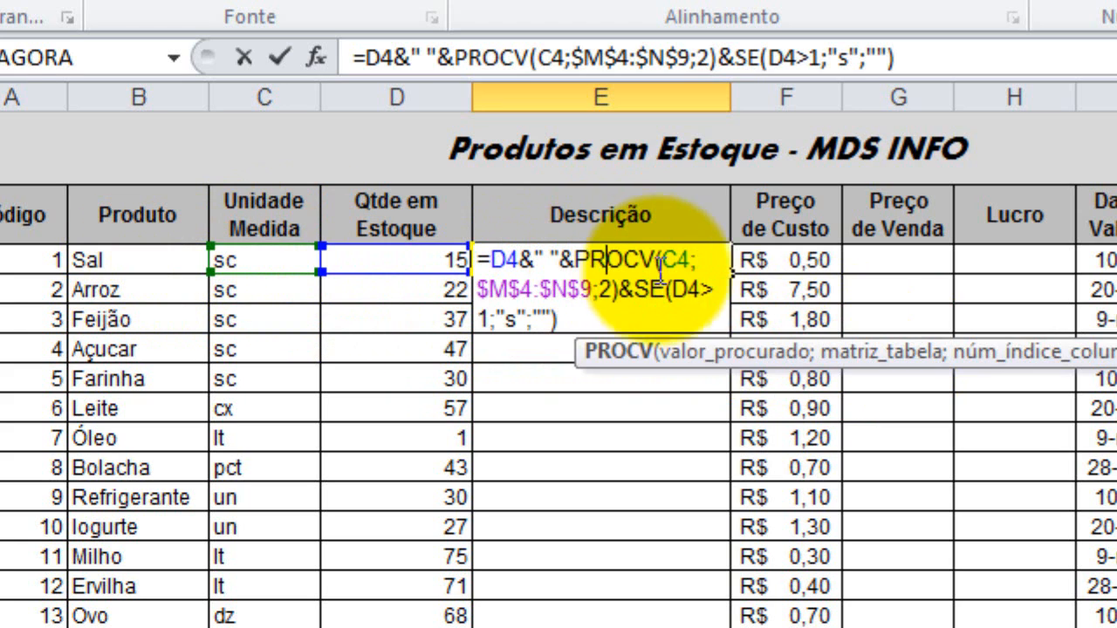
pyautogui.click(653, 326)
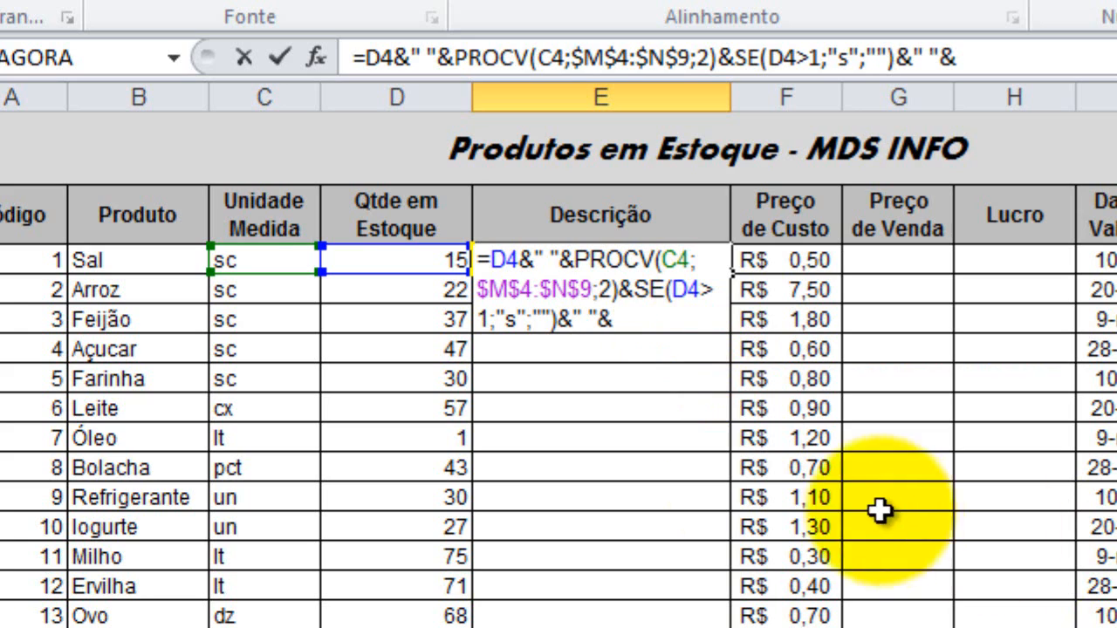
pyautogui.click(163, 267)
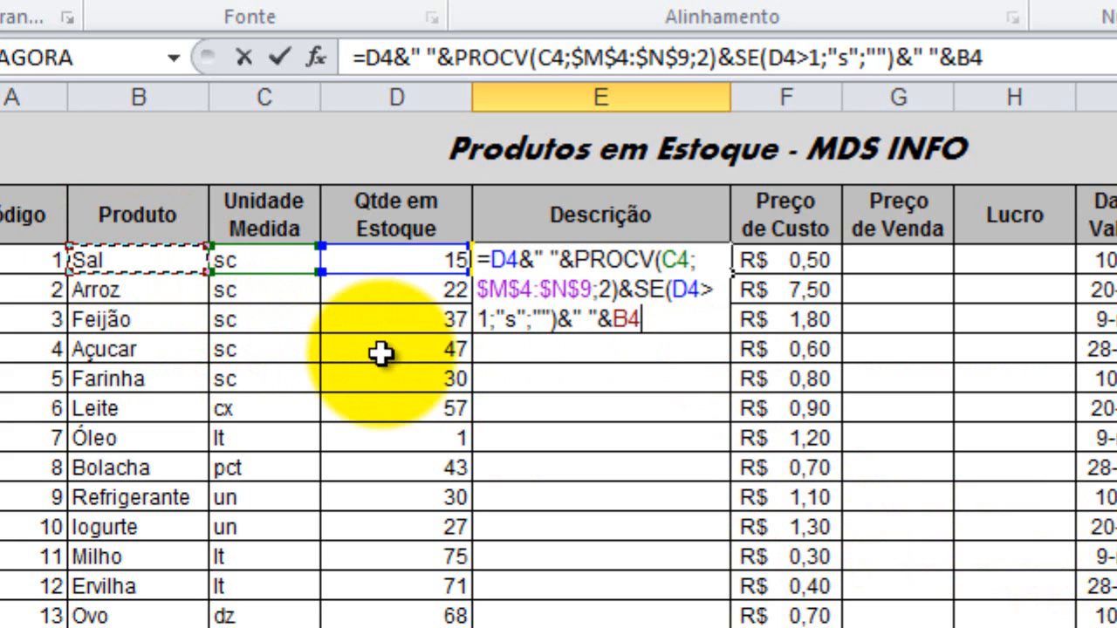
pyautogui.press('Return')
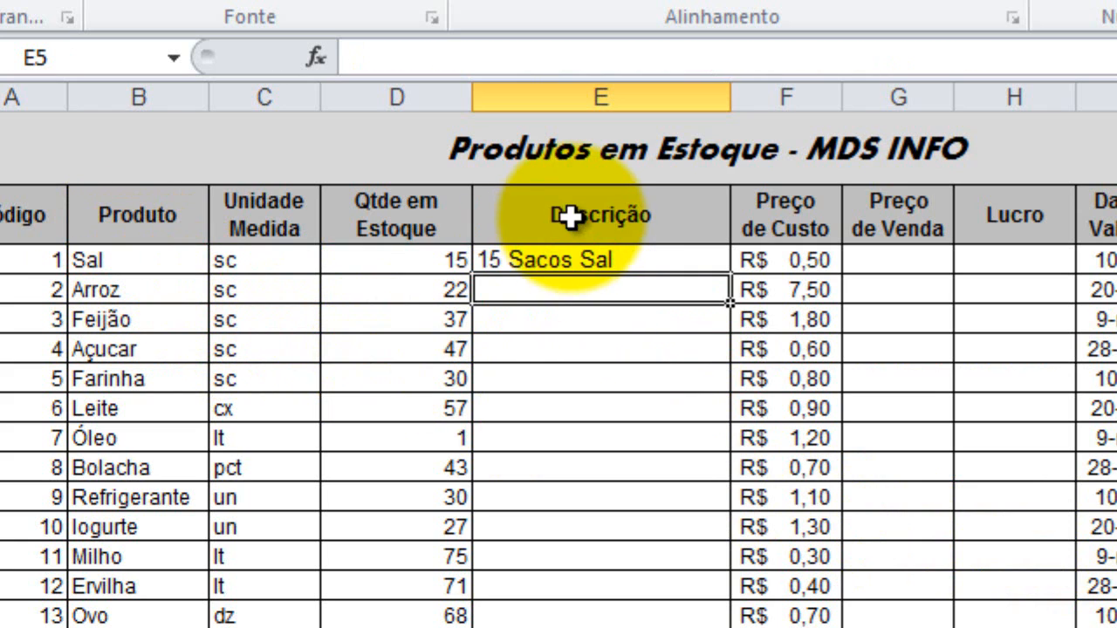
# Fill the E4 formula down the Descrição column and clear the surplus formulas from E24 downward.
pyautogui.click(674, 264)
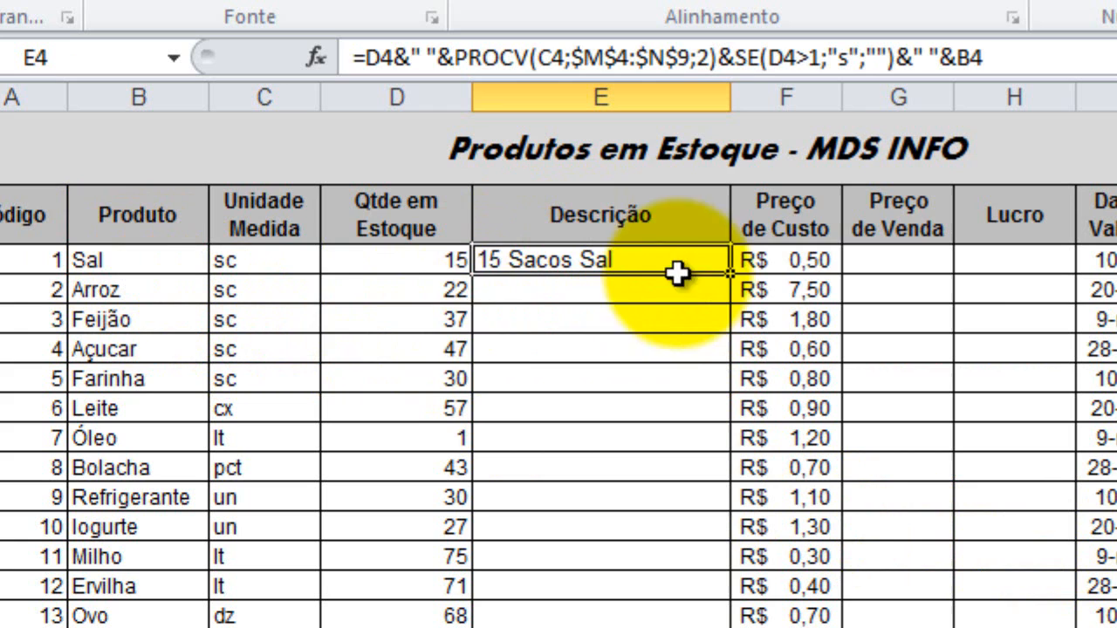
pyautogui.doubleClick(729, 280)
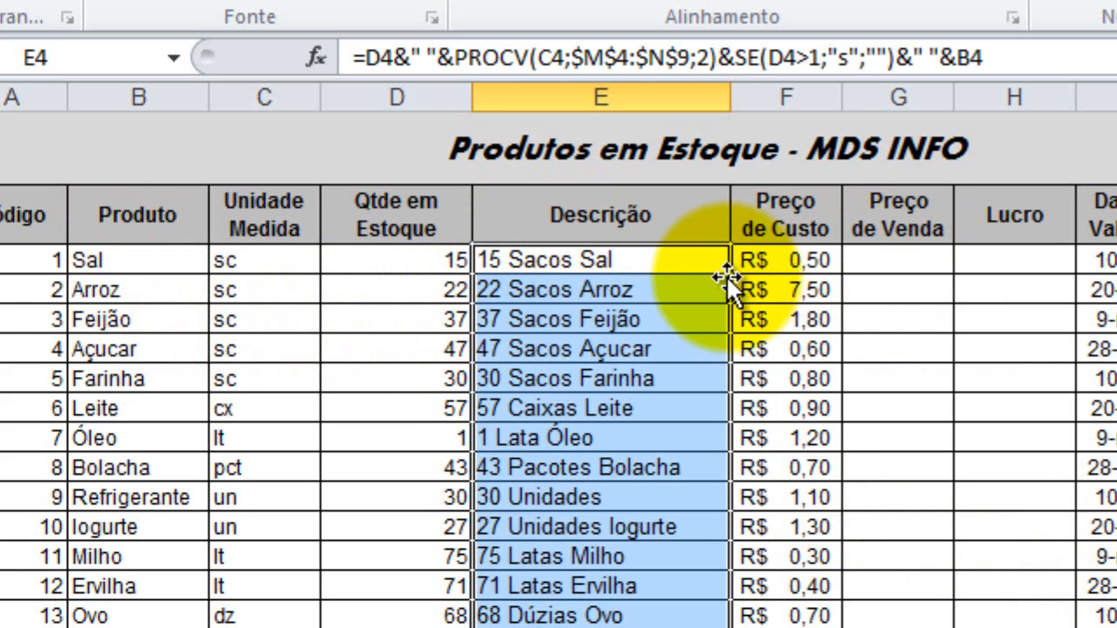
pyautogui.scroll(-1, 610, 602)
pyautogui.moveTo(602, 610); pyautogui.dragTo(602, 627)
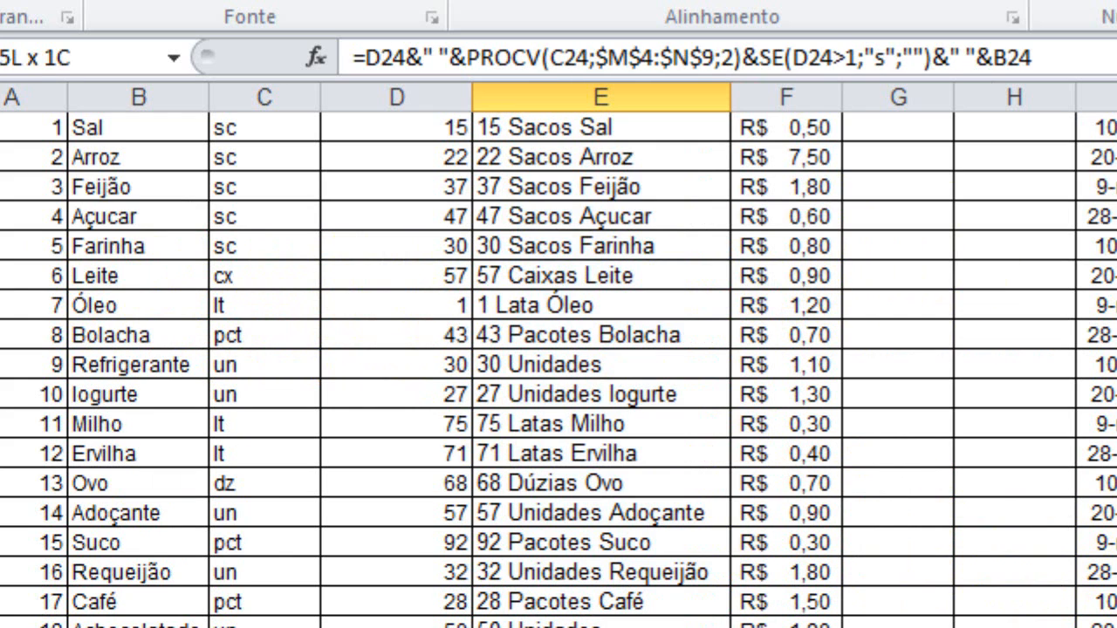
pyautogui.press('Delete')
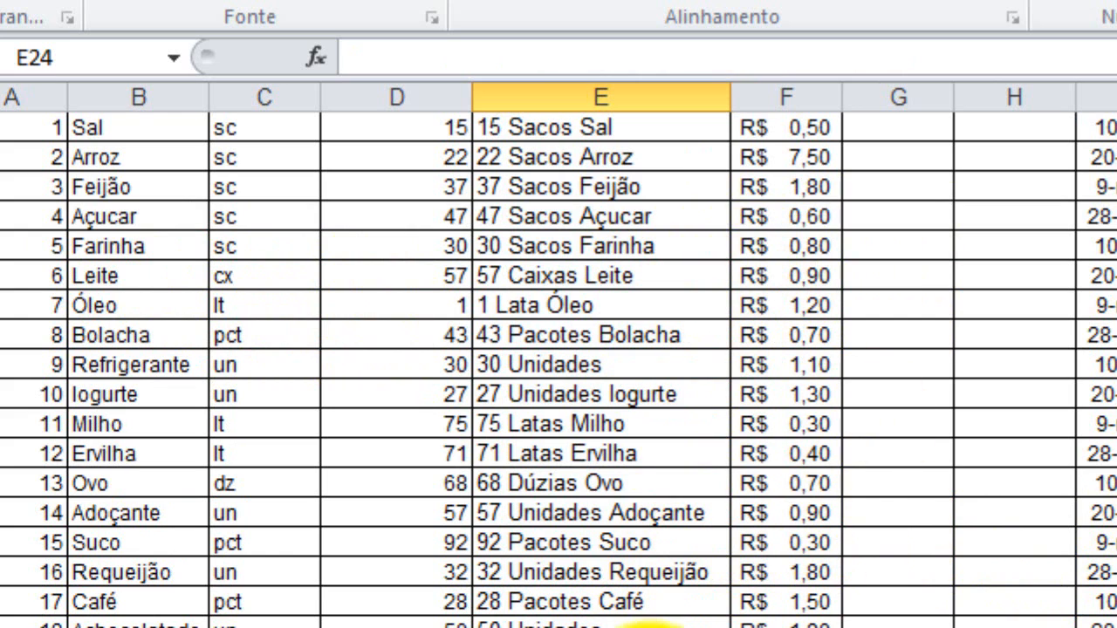
pyautogui.scroll(1, 646, 611)
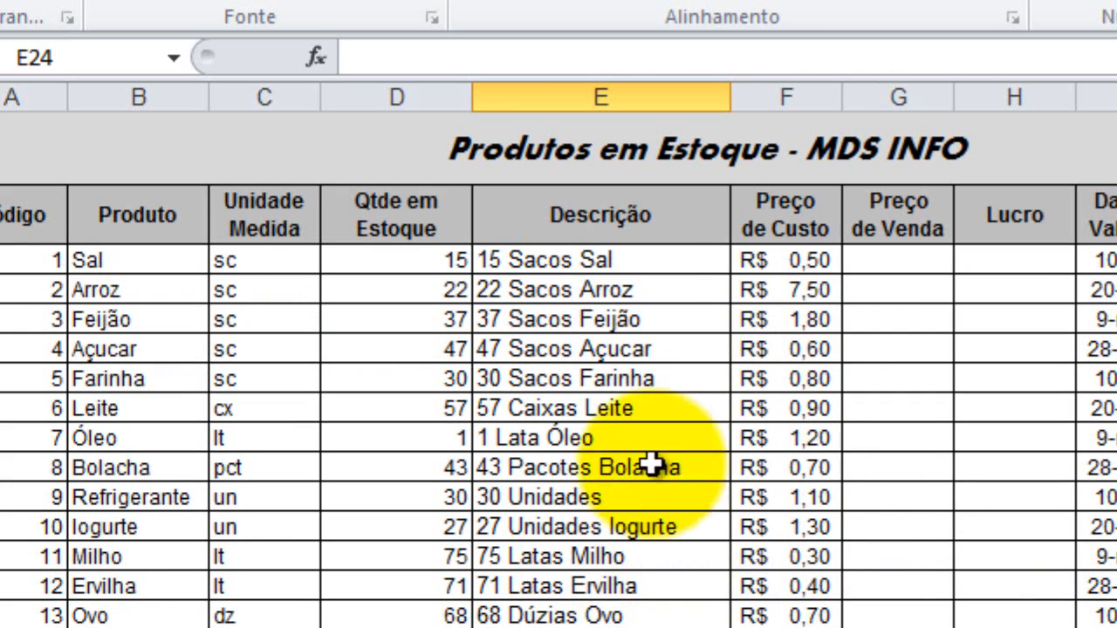
# Remove the product name part &" "&B4 from the E4 formula and refill the shortened formula down the Descrição column.
pyautogui.doubleClick(653, 255)
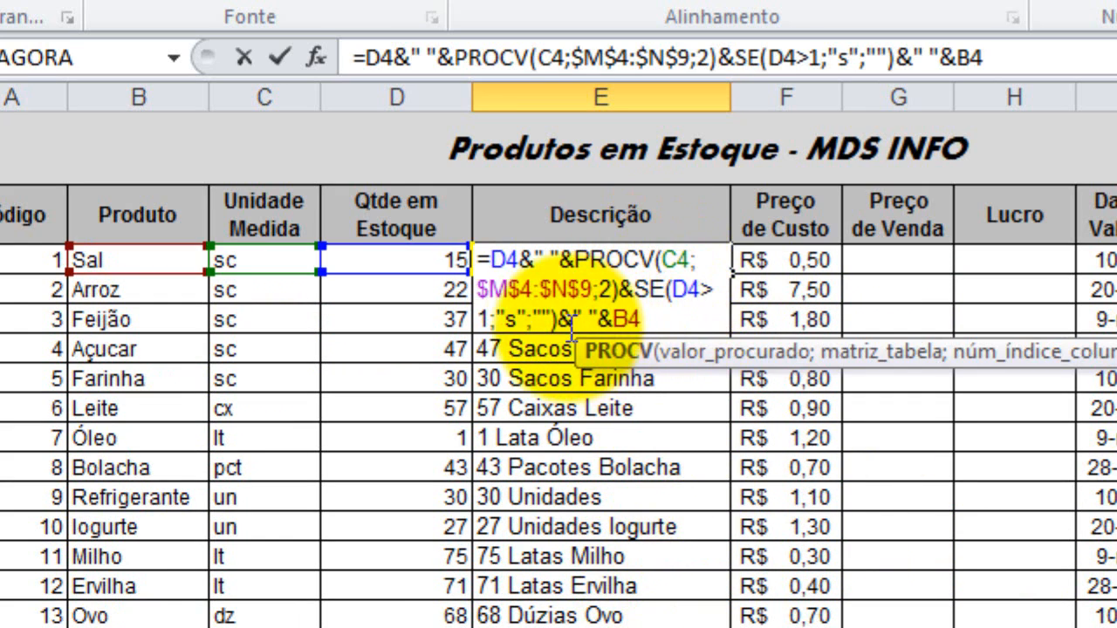
pyautogui.moveTo(557, 323); pyautogui.dragTo(679, 324)
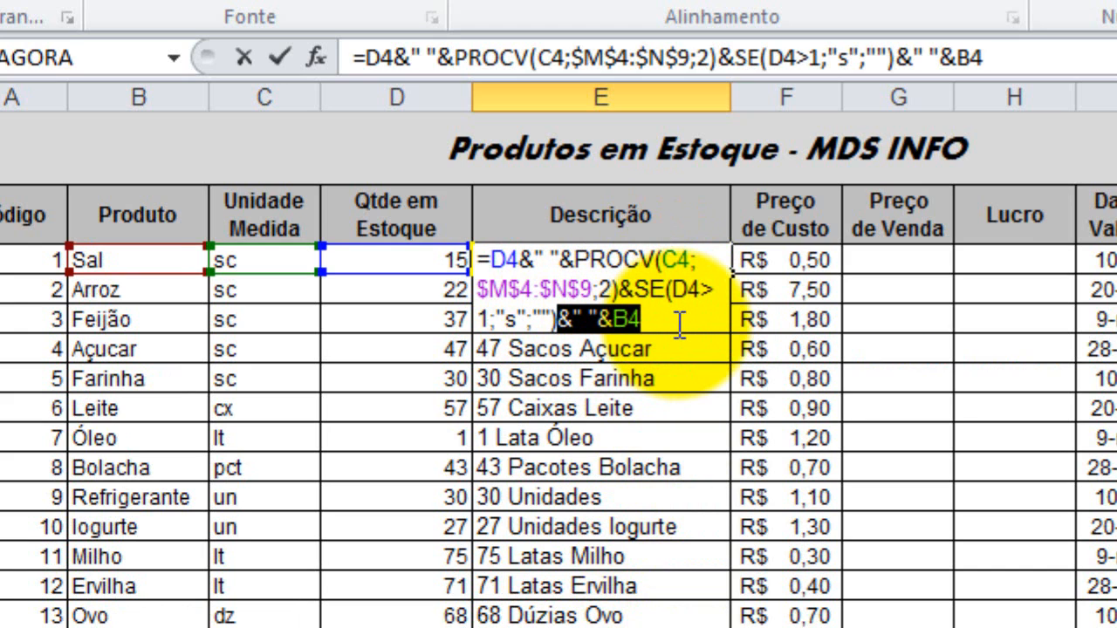
pyautogui.press('Delete')
pyautogui.press('Return')
pyautogui.click(632, 257)
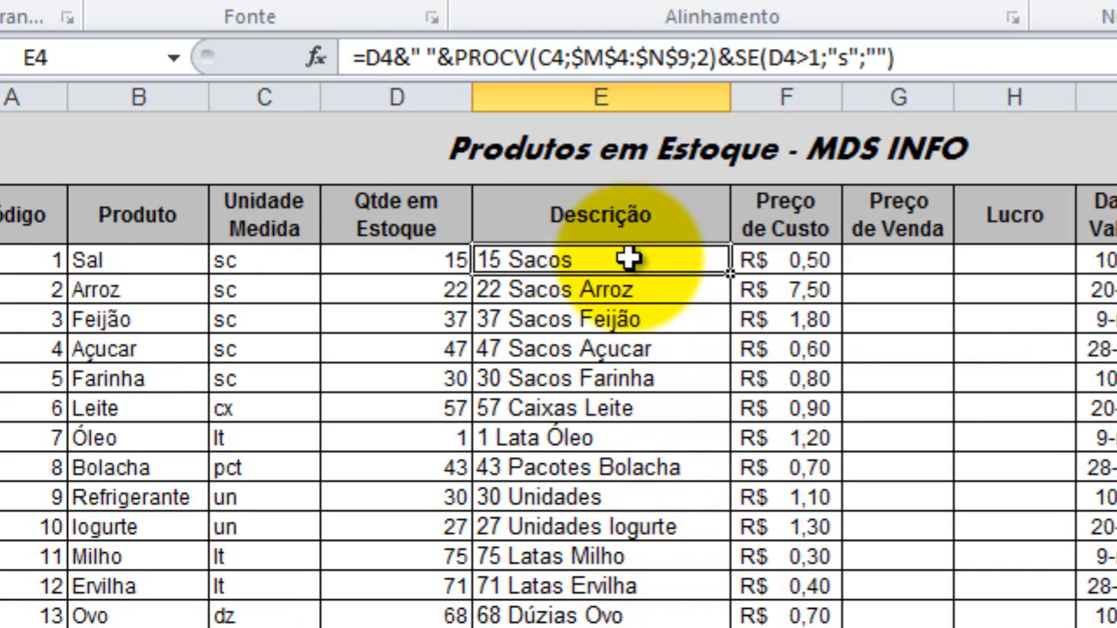
pyautogui.doubleClick(732, 271)
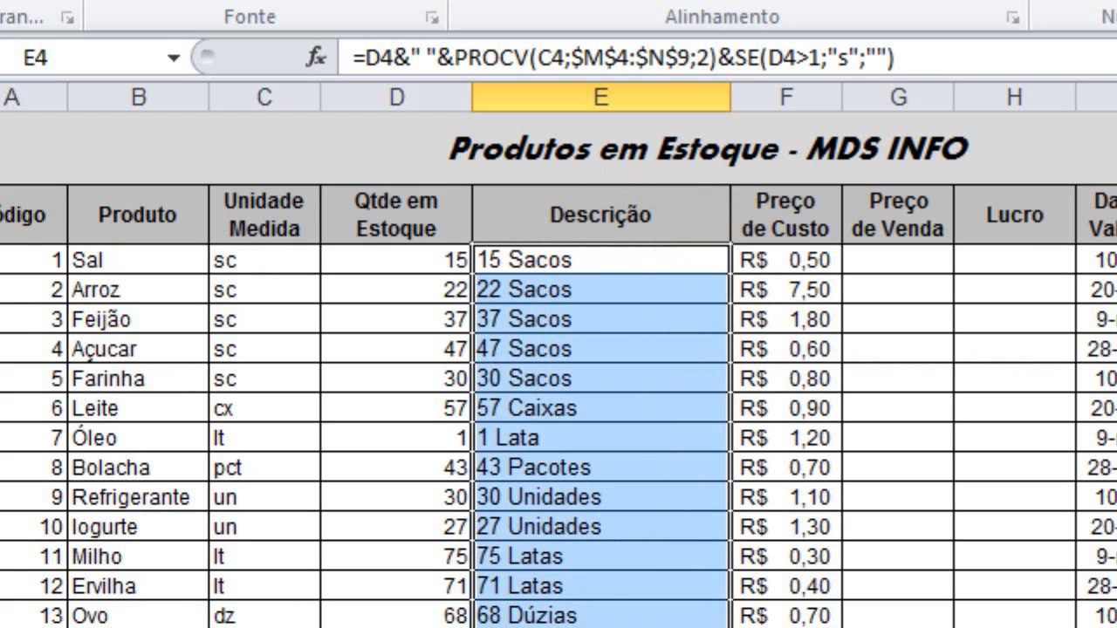
pyautogui.click(628, 627)
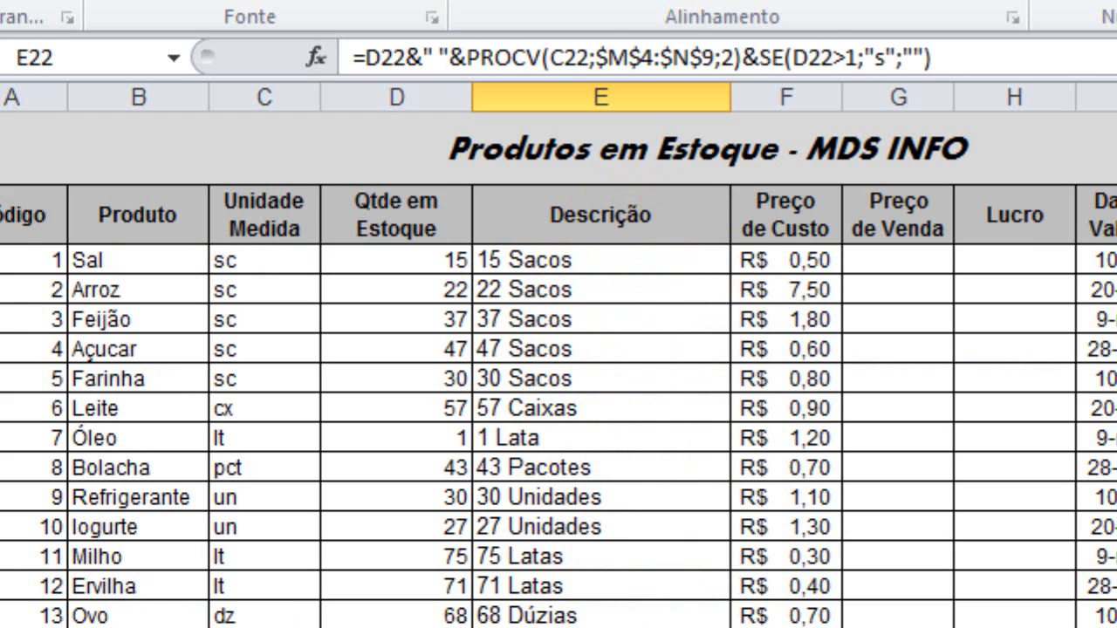
# Enter the formula =F4*60% in G4 as the first Preço de Venda value.
pyautogui.click(893, 259)
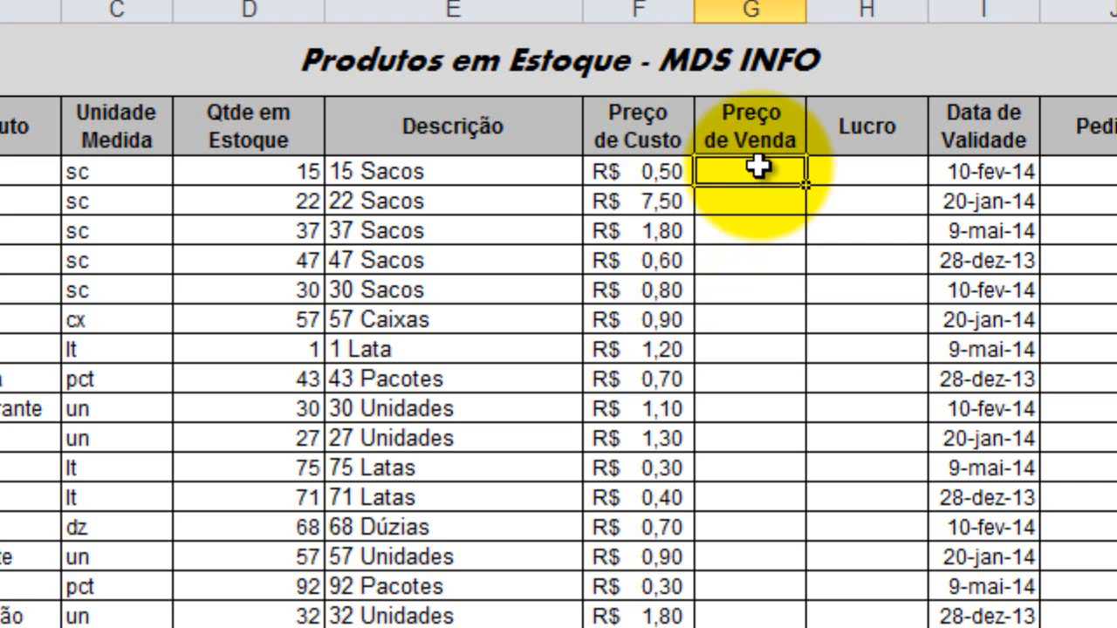
pyautogui.click(634, 173)
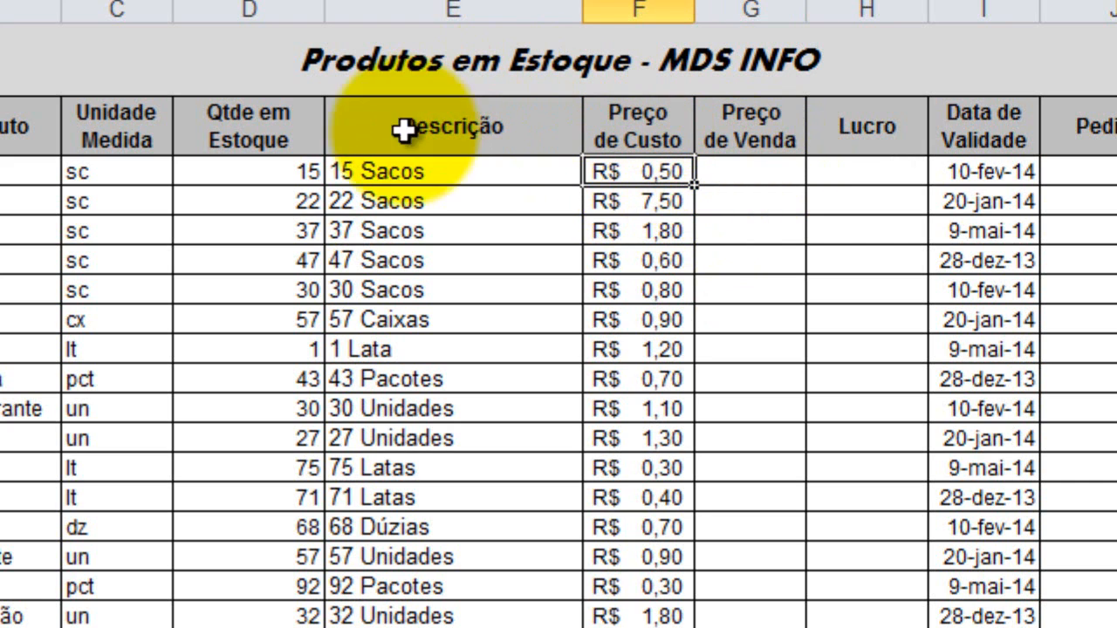
pyautogui.click(753, 171)
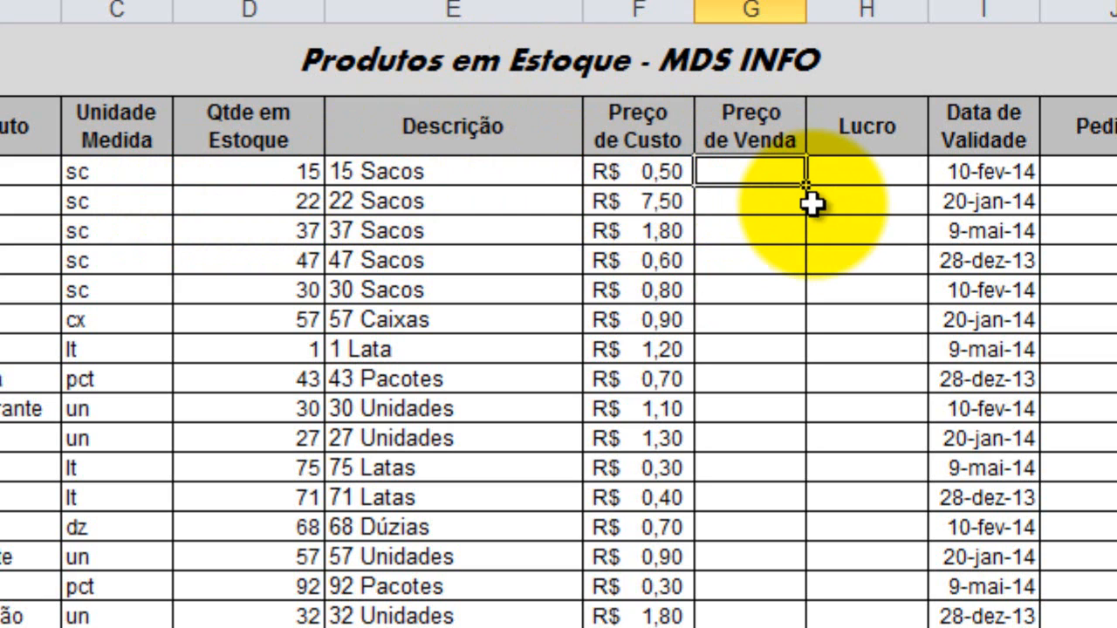
pyautogui.write('=')
pyautogui.click(615, 174)
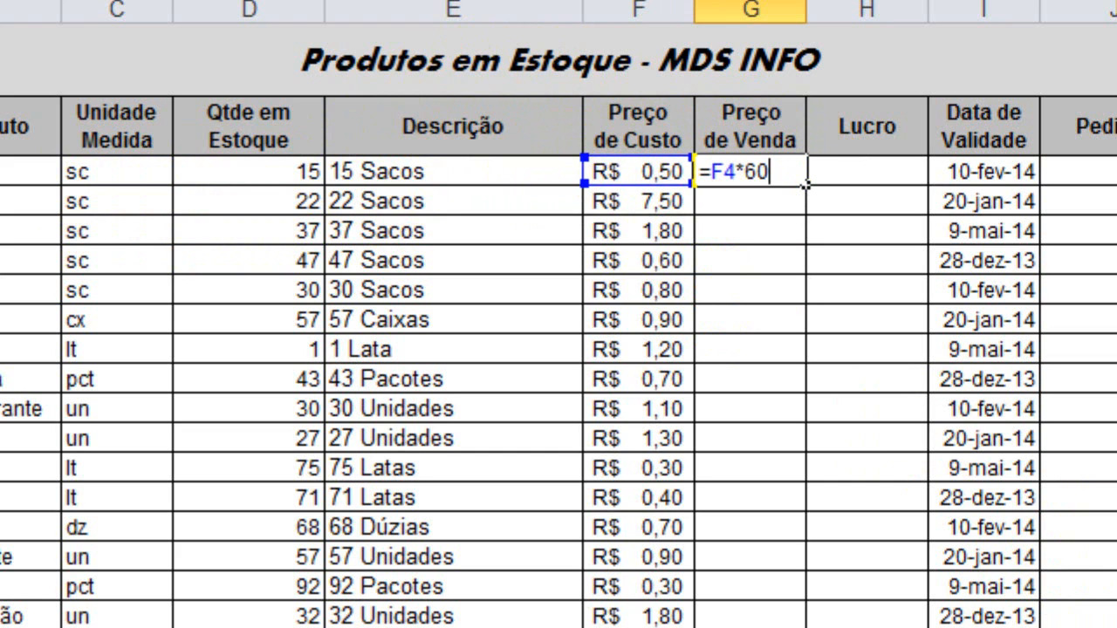
pyautogui.write('*60%')
pyautogui.press('Return')
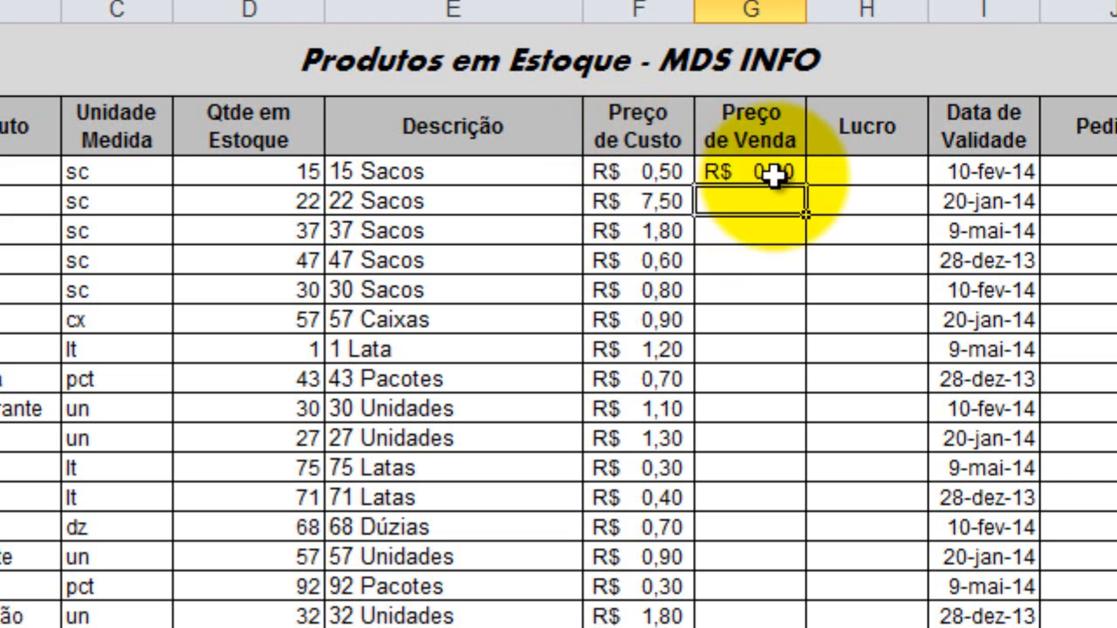
# Append +F4 to the G4 formula and fill it down the Preço de Venda column.
pyautogui.doubleClick(738, 171)
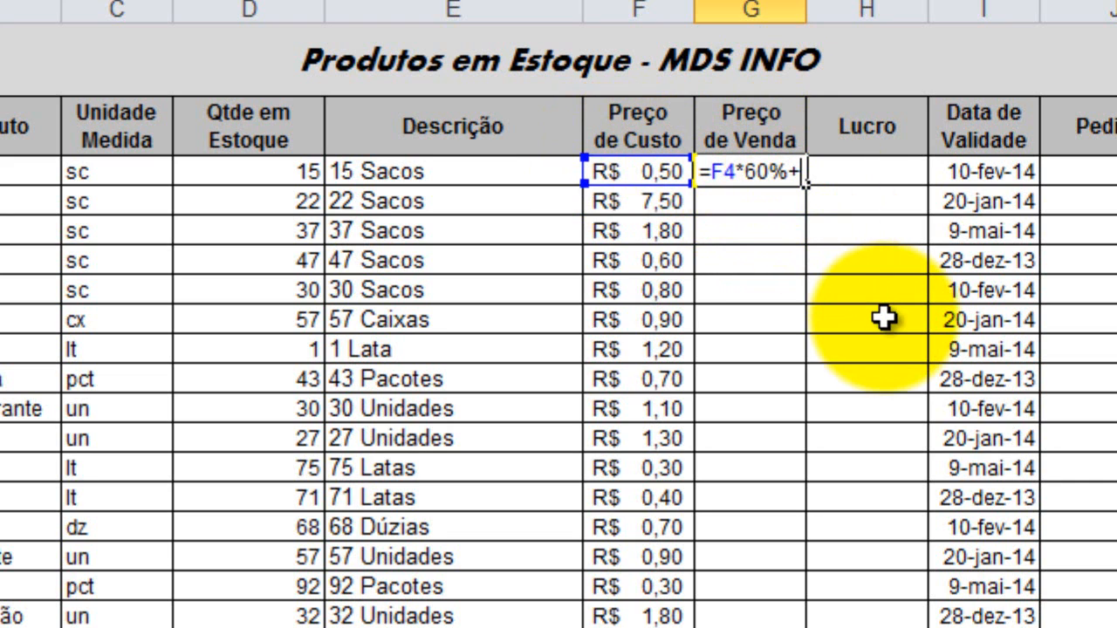
pyautogui.press('Return')
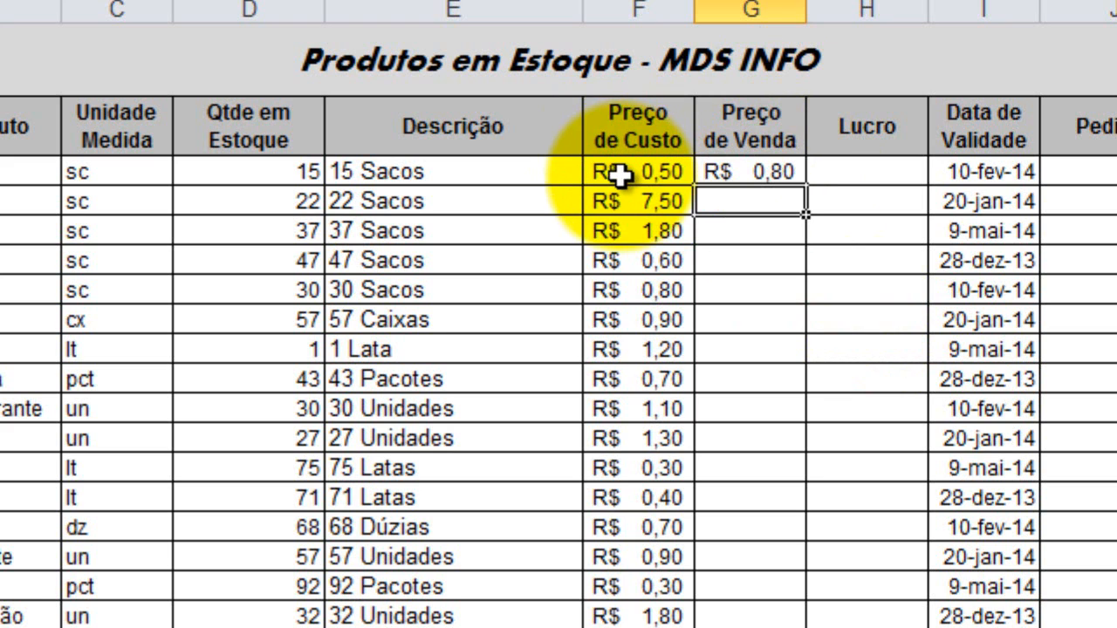
pyautogui.click(796, 172)
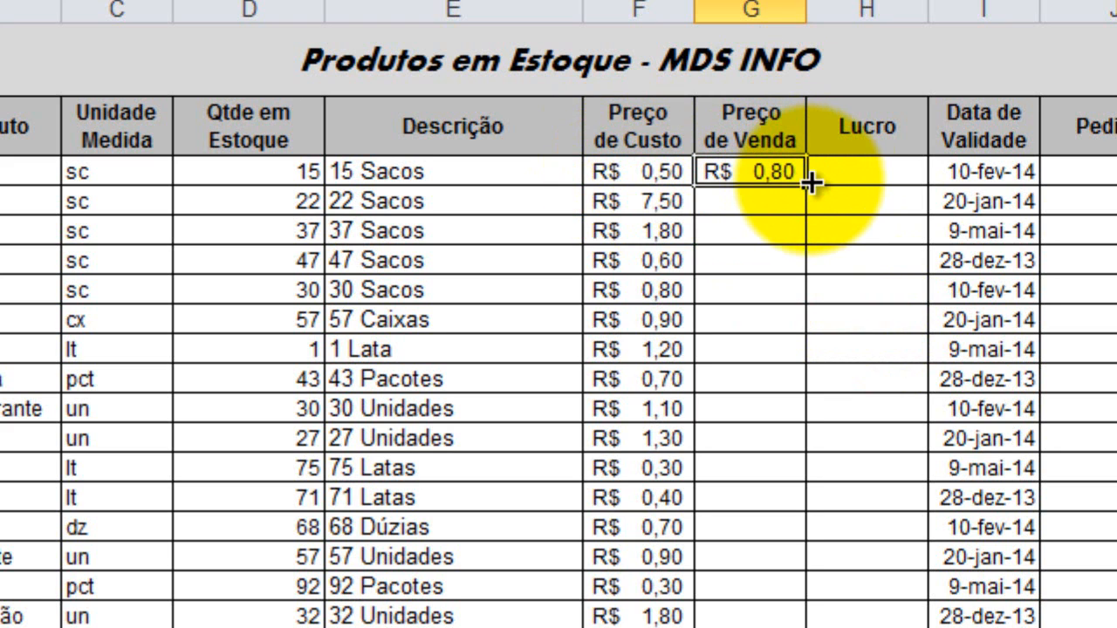
pyautogui.doubleClick(811, 183)
pyautogui.click(750, 618)
pyautogui.scroll(-1, 751, 618)
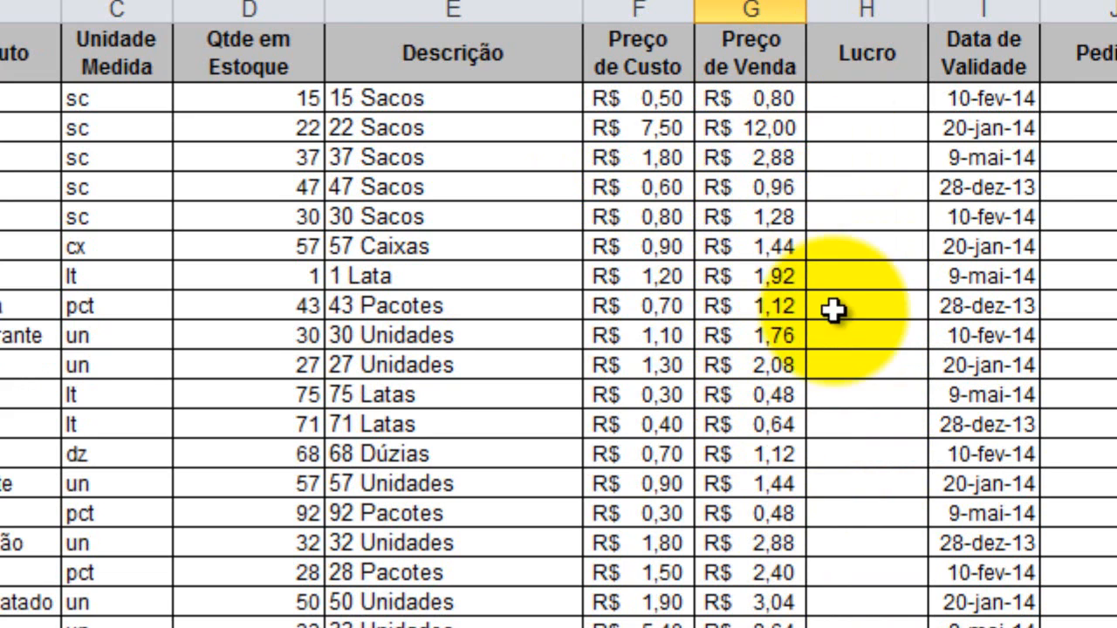
# Calculate Lucro in H4 with =G4-F4 and fill the formula down the Lucro column.
pyautogui.scroll(1, 835, 288)
pyautogui.click(855, 172)
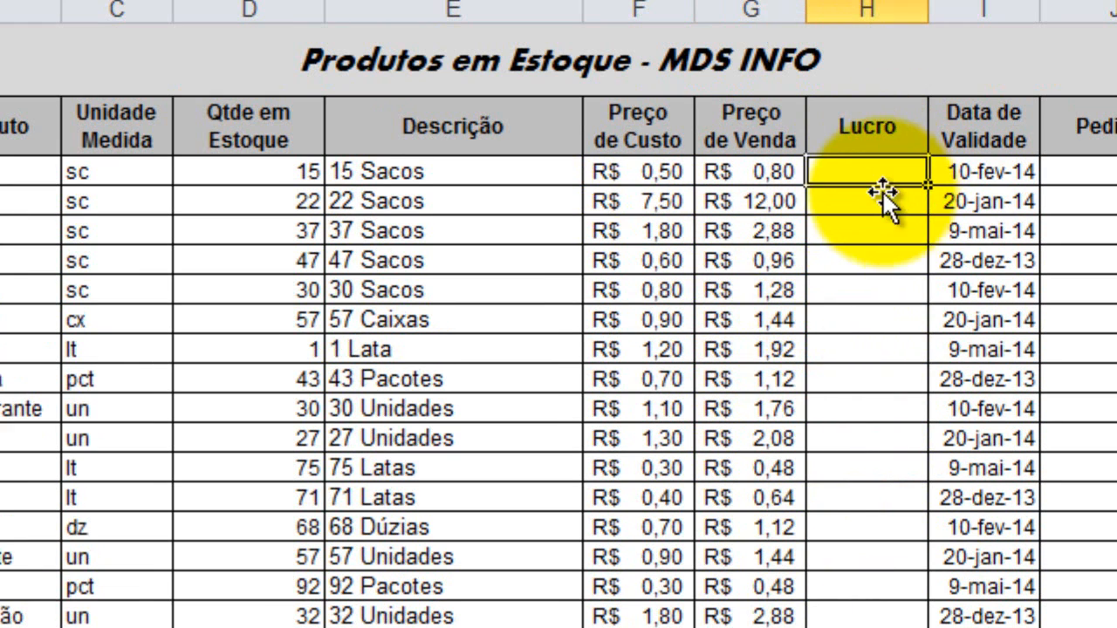
pyautogui.write('=')
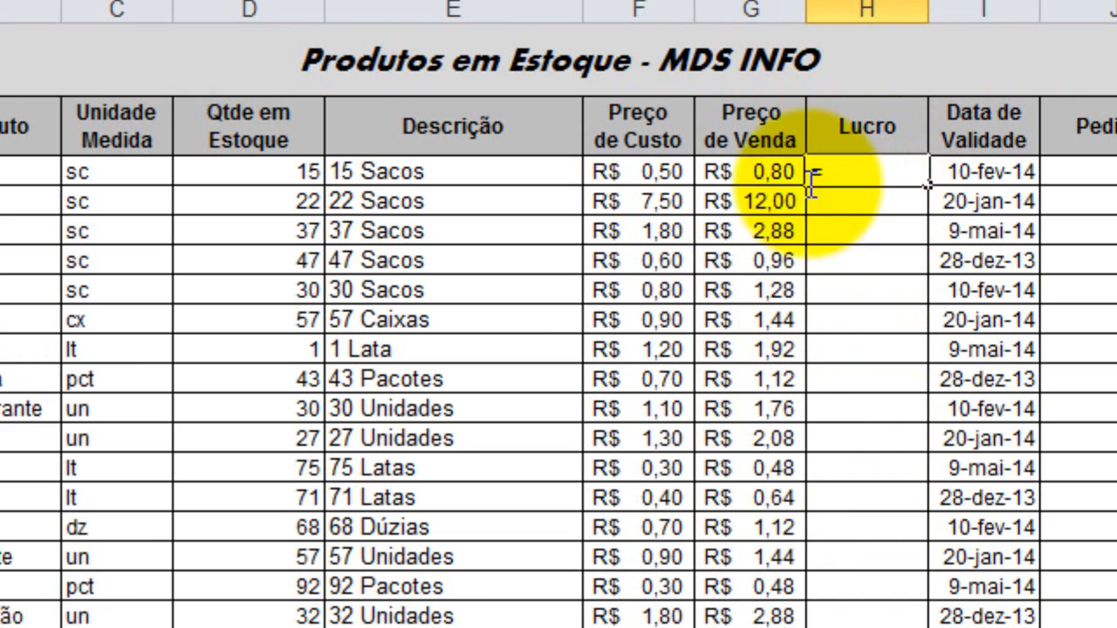
pyautogui.click(768, 170)
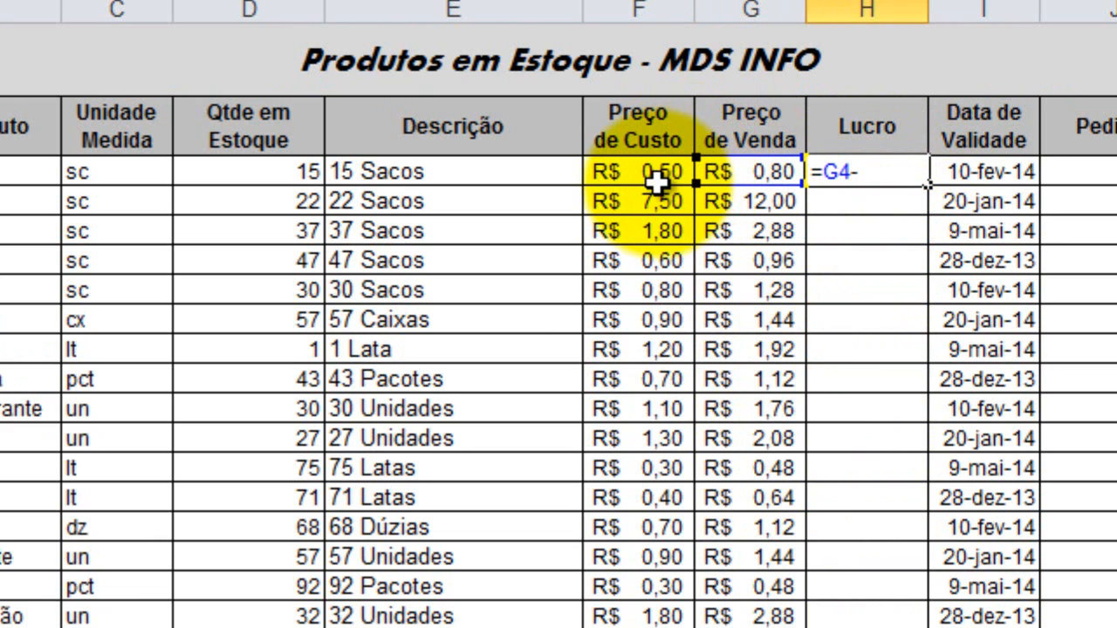
pyautogui.press('Return')
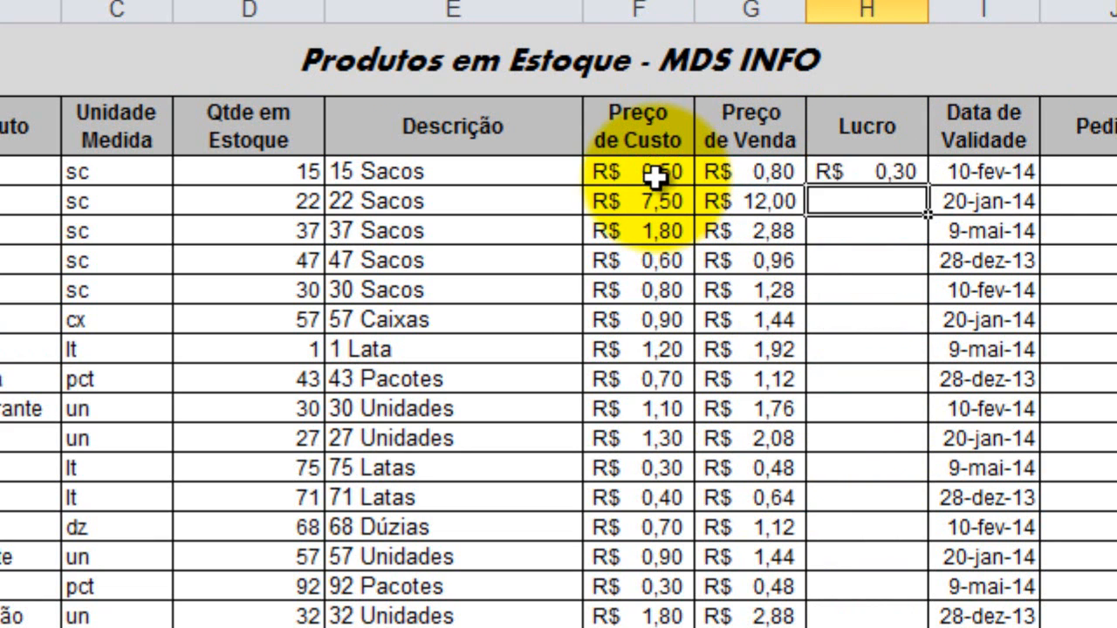
pyautogui.click(892, 171)
pyautogui.moveTo(932, 187); pyautogui.dragTo(932, 624)
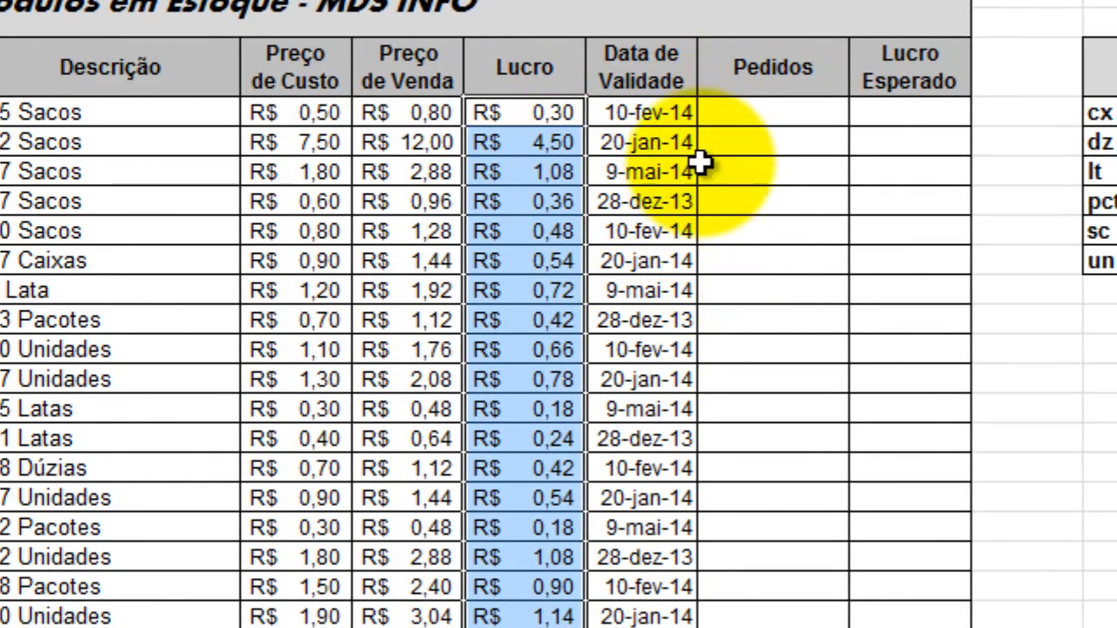
# Apply a less-than conditional formatting rule to the Data de Validade dates, using 01/01/14 and Preenchimento Vermelho Claro e Texto Vermelho Escuro.
pyautogui.click(679, 121)
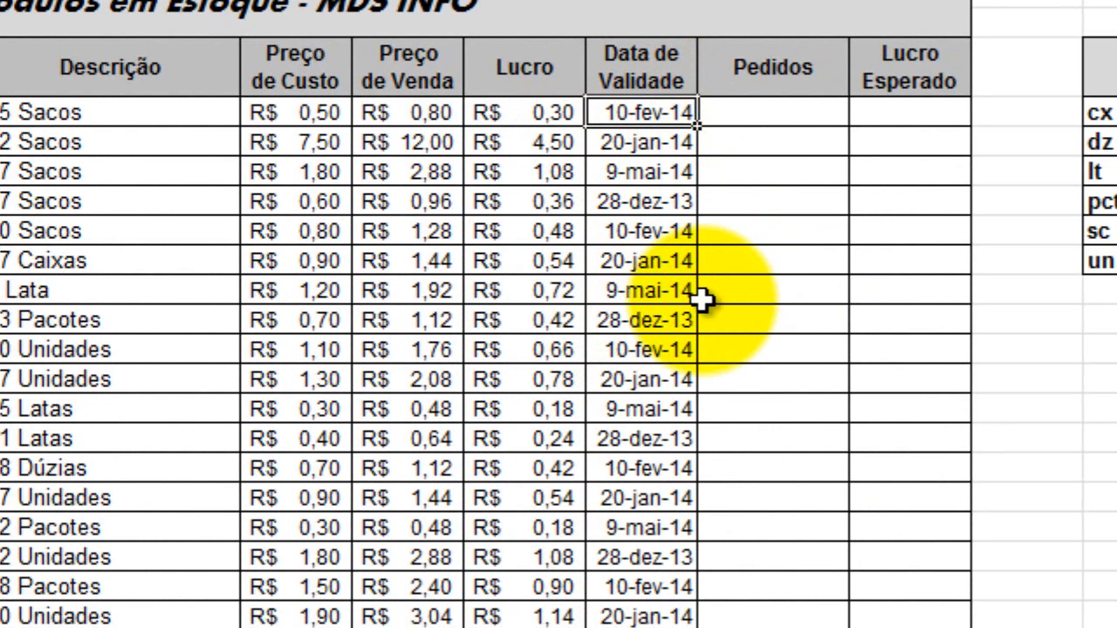
pyautogui.click(670, 319)
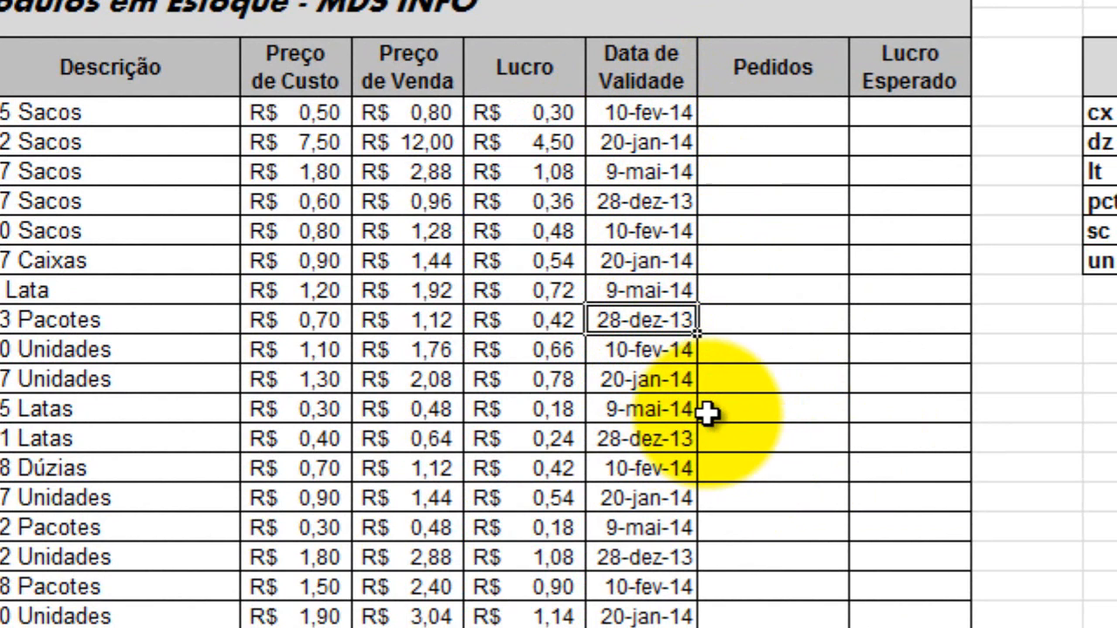
pyautogui.moveTo(611, 113); pyautogui.dragTo(685, 624)
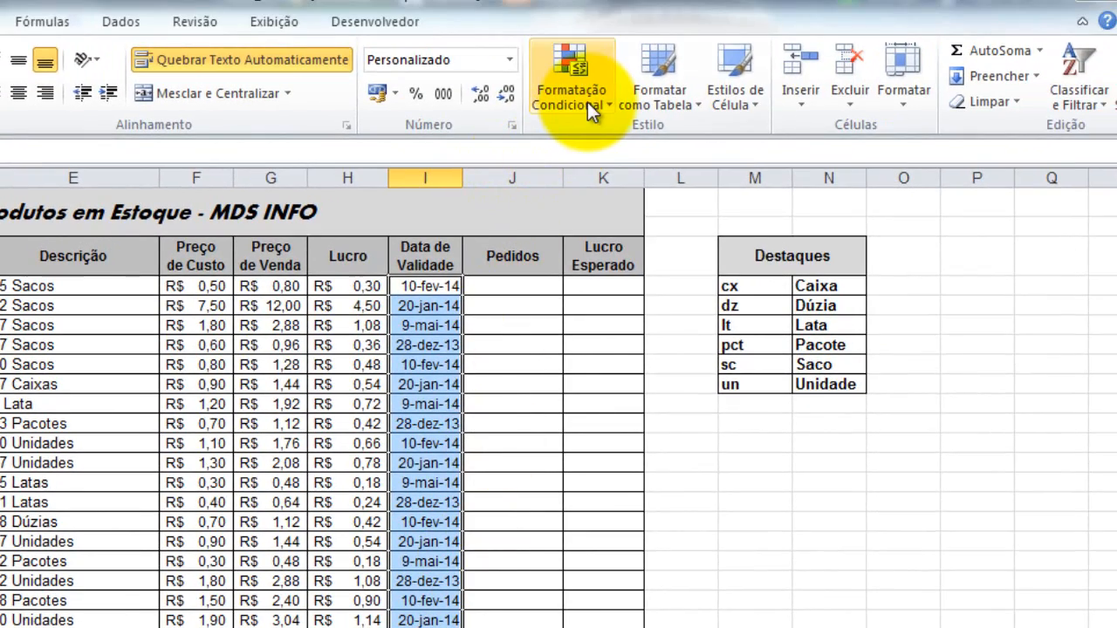
pyautogui.click(589, 102)
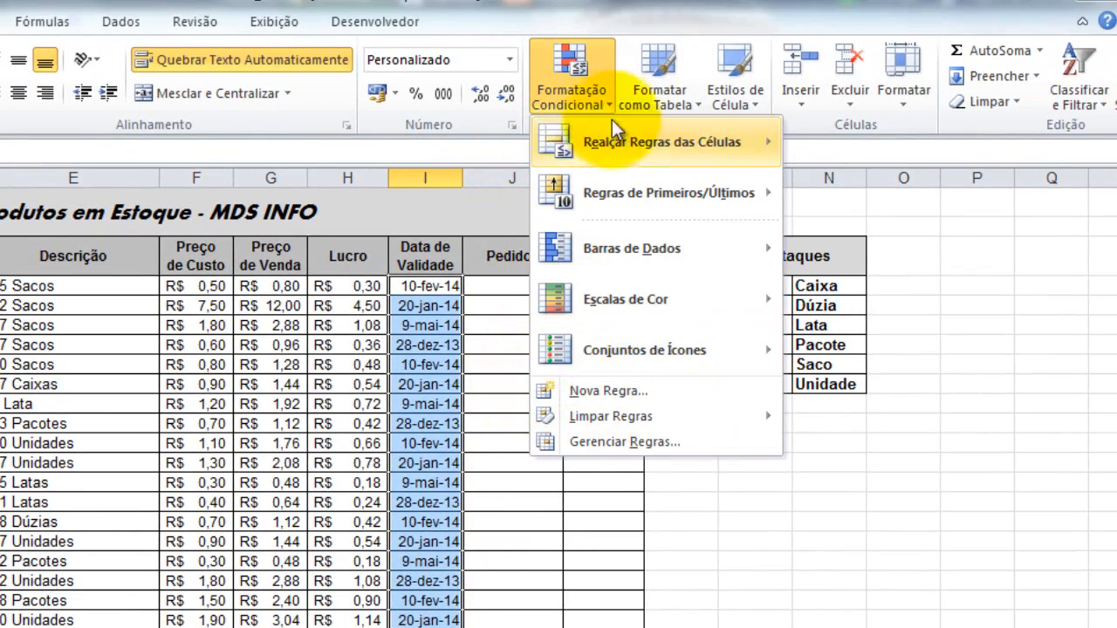
pyautogui.moveTo(584, 136)
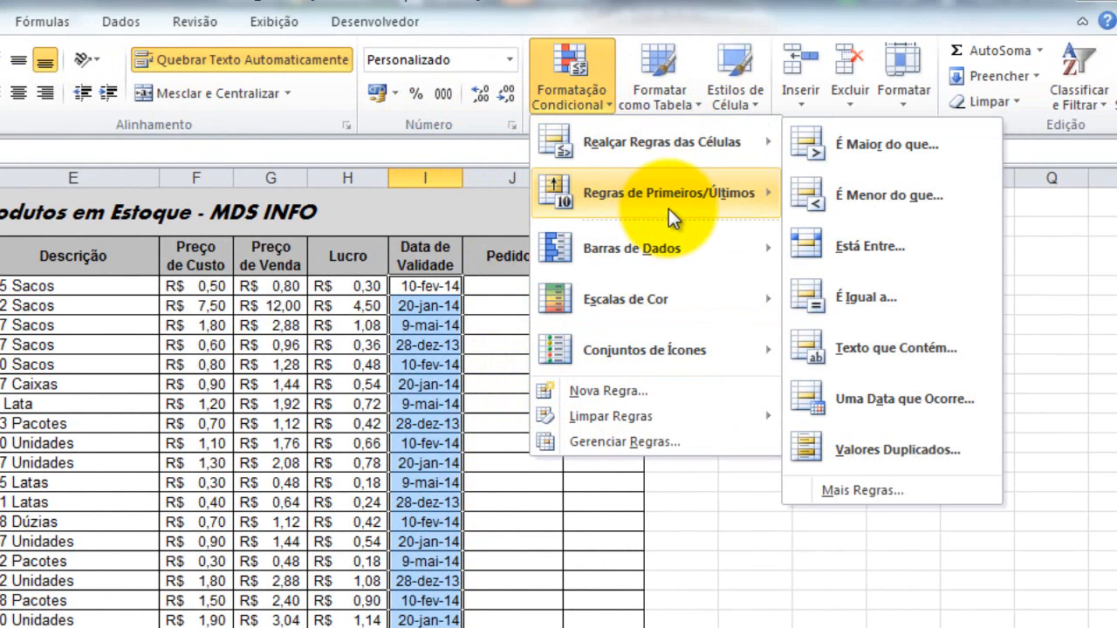
pyautogui.moveTo(691, 148)
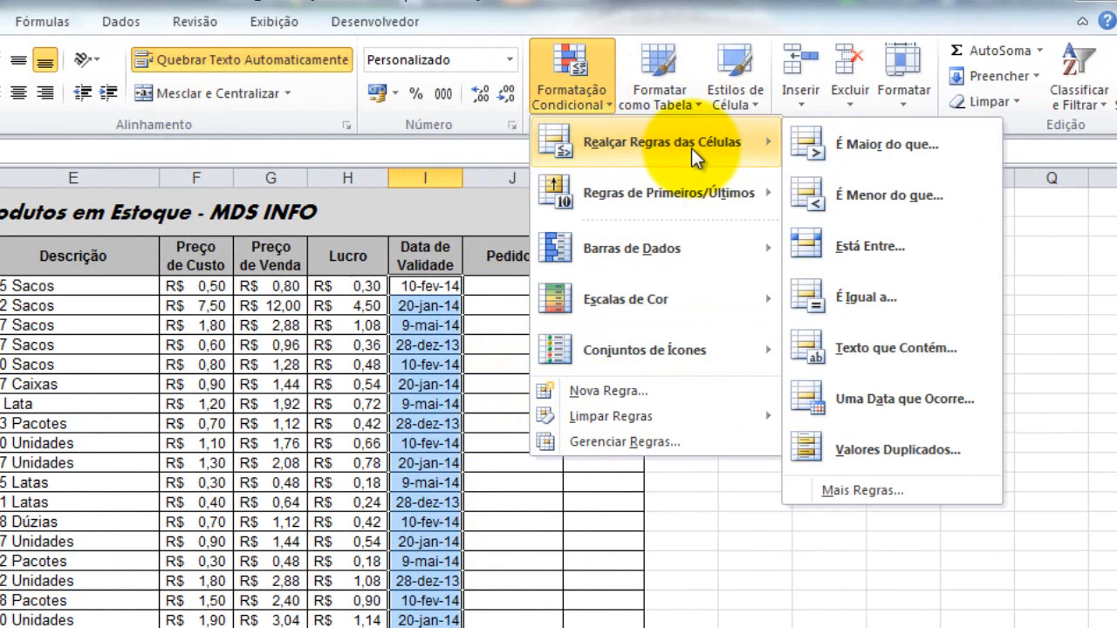
pyautogui.click(886, 195)
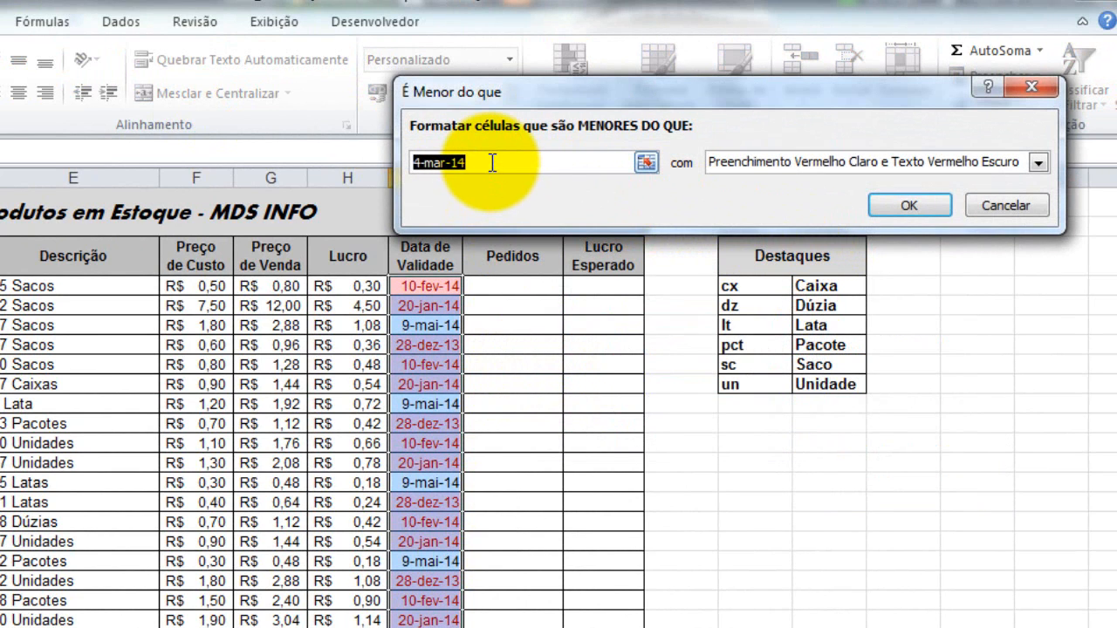
pyautogui.write('01/')
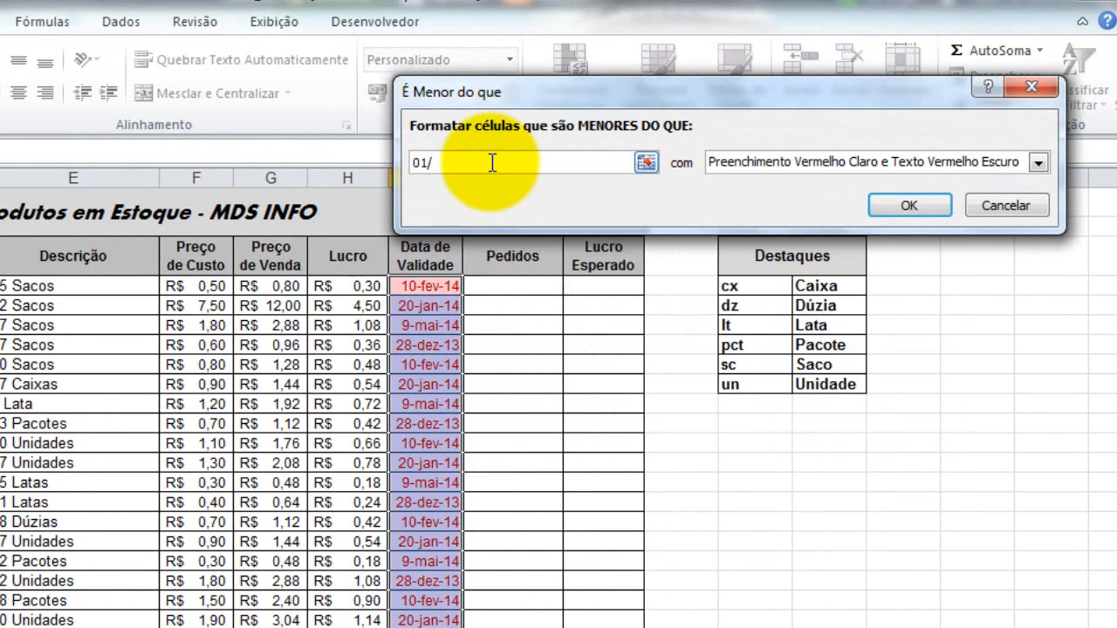
pyautogui.write('01')
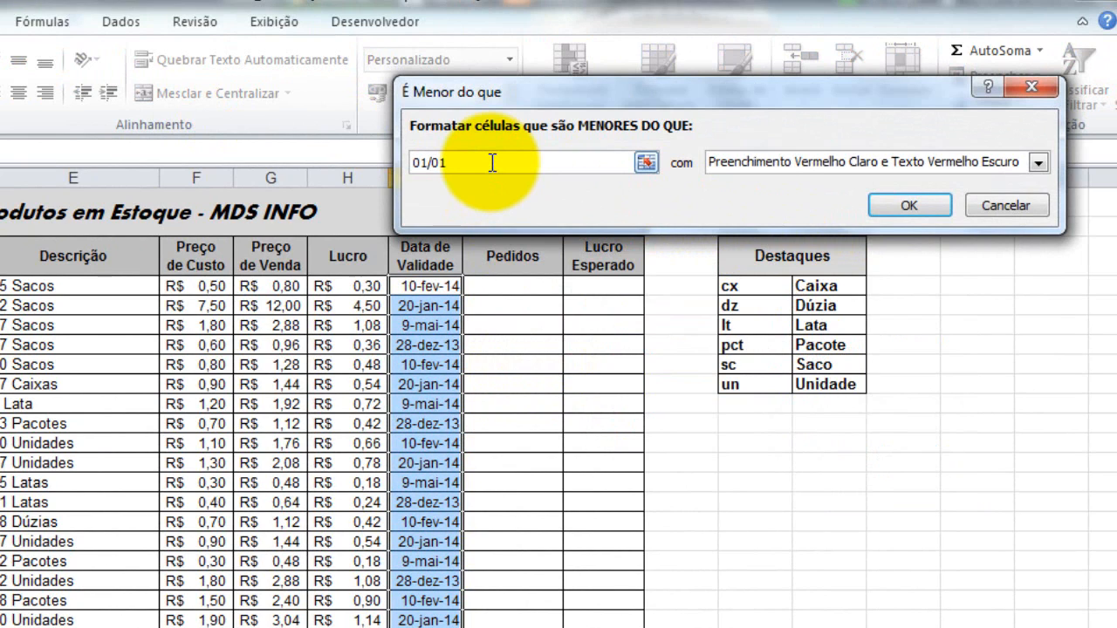
pyautogui.write('/1')
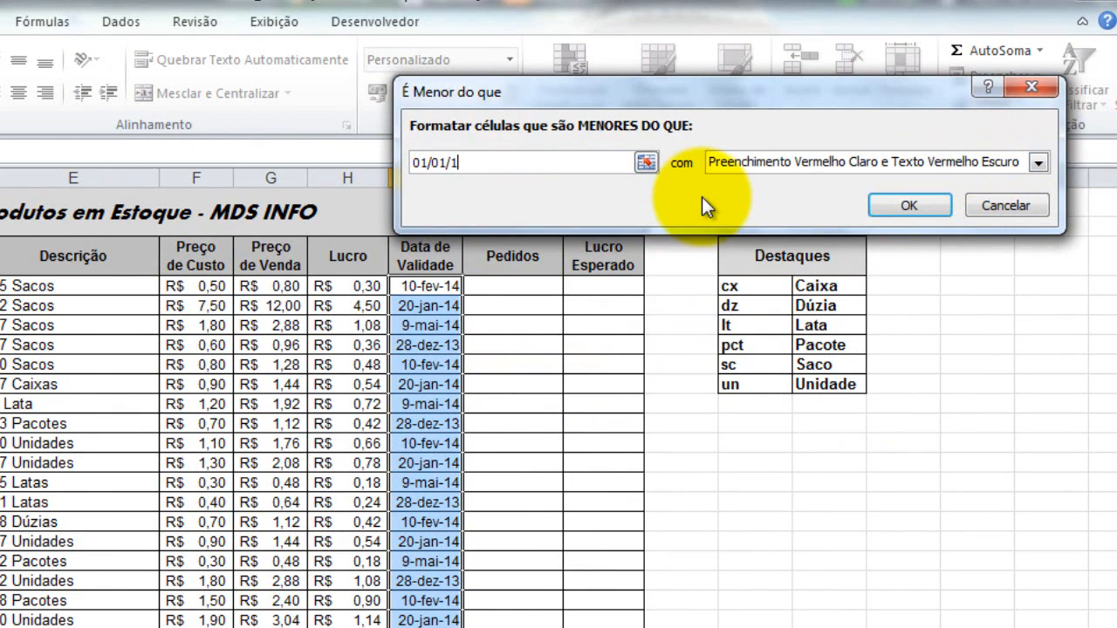
pyautogui.write('4')
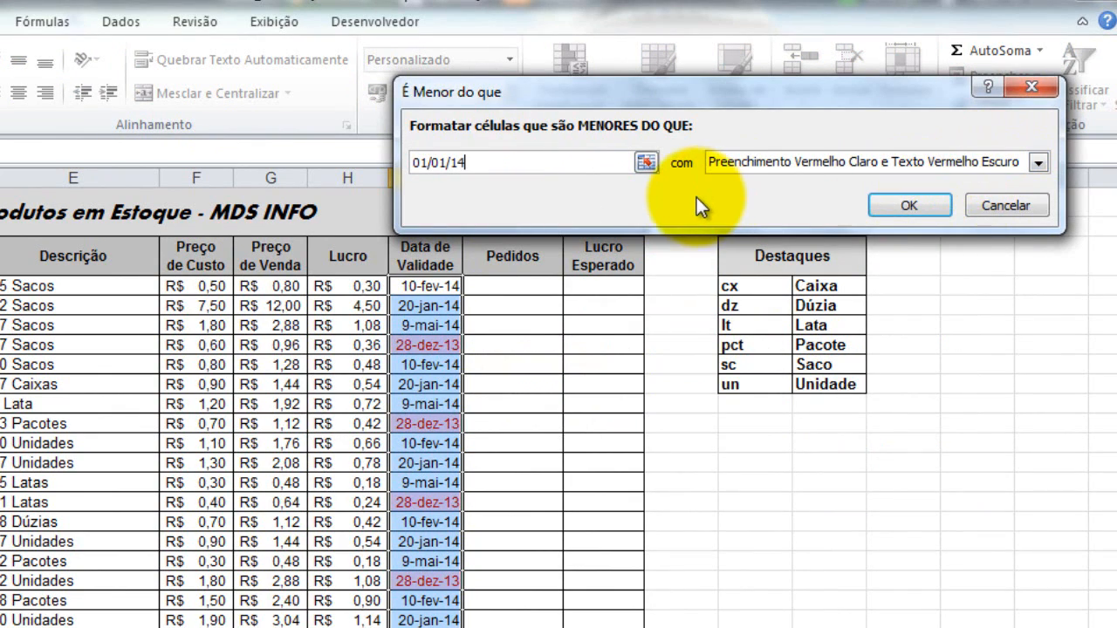
pyautogui.click(908, 206)
pyautogui.click(532, 305)
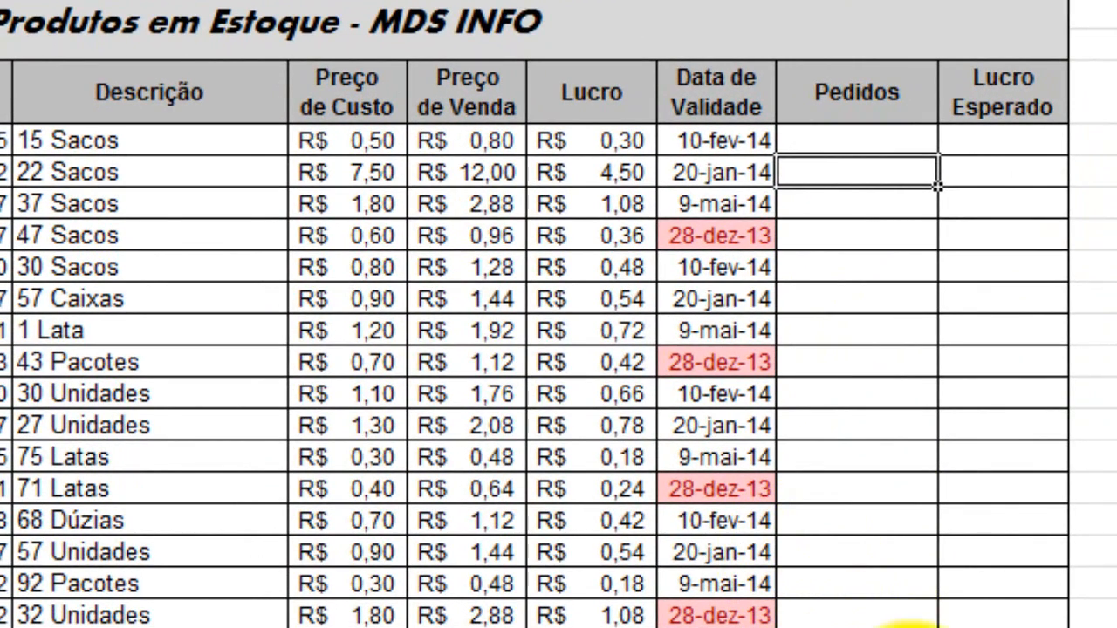
# Copy all the Qtde em Estoque values for the 20 products into the Pedidos column, starting at J4.
pyautogui.moveTo(314, 122); pyautogui.dragTo(317, 520)
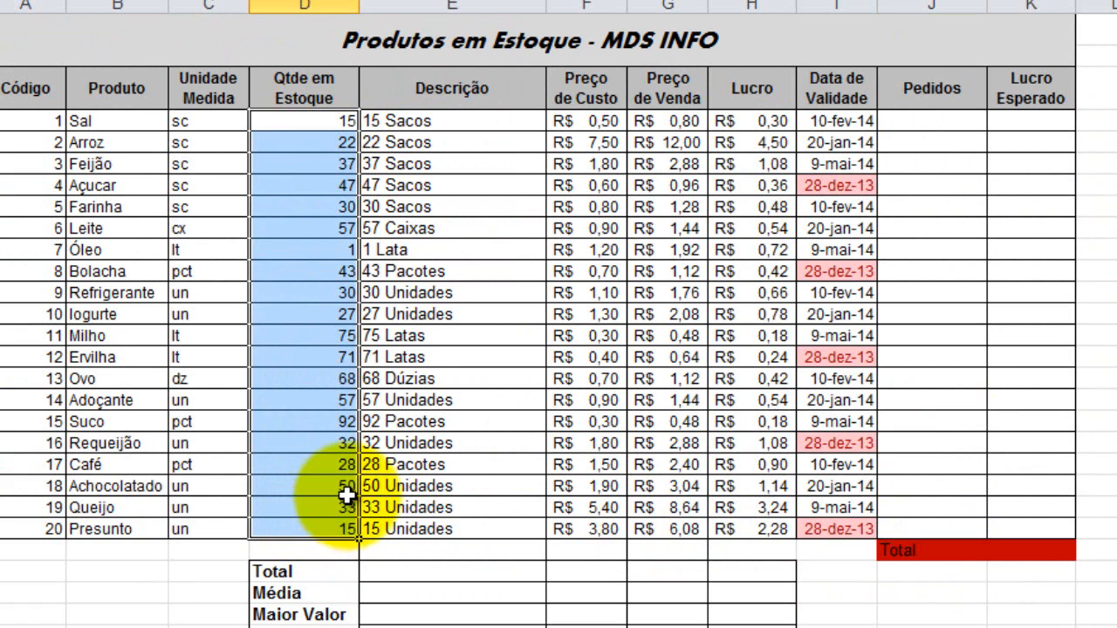
pyautogui.hotkey('ctrl', 'c')
pyautogui.click(898, 126)
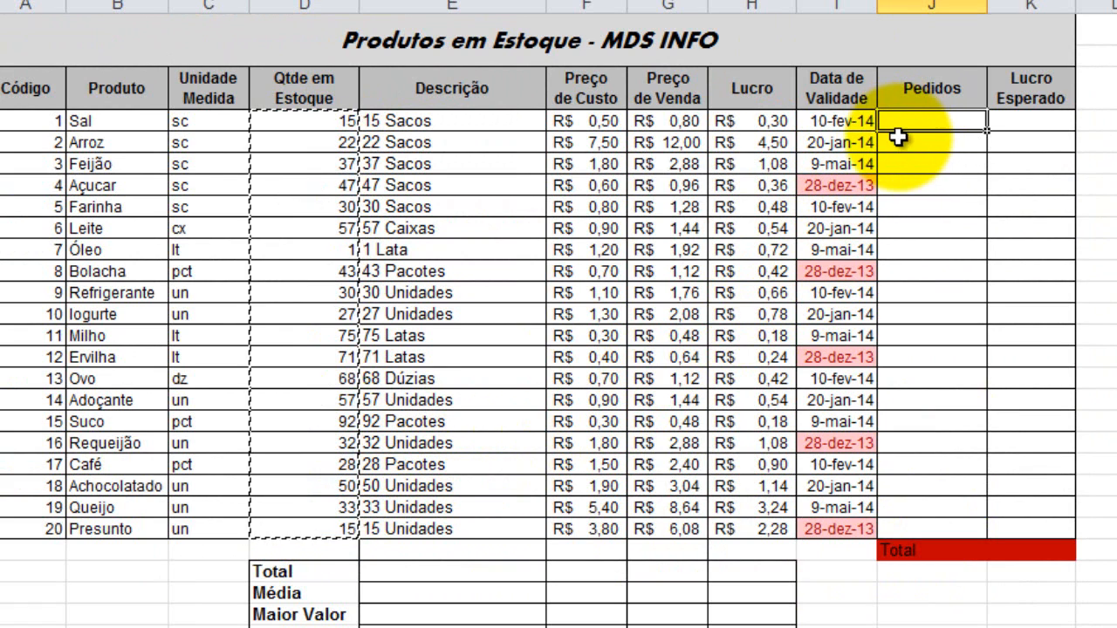
pyautogui.hotkey('ctrl', 'v')
pyautogui.click(1084, 186)
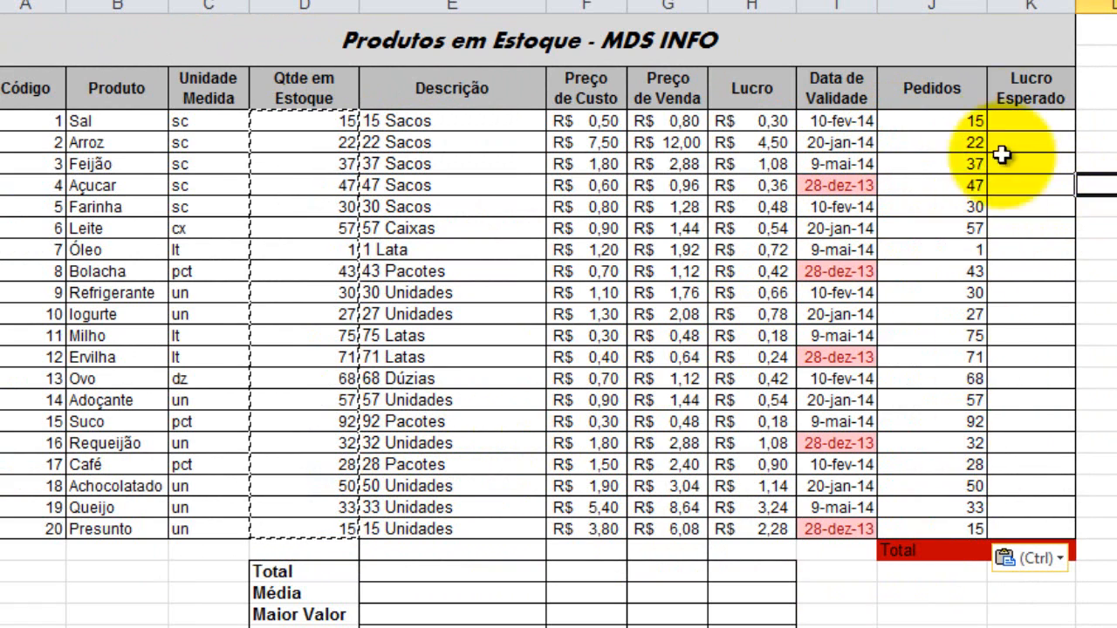
# Enter the formula =H4*J4 in K4 to calculate the first product's Lucro Esperado.
pyautogui.click(1020, 128)
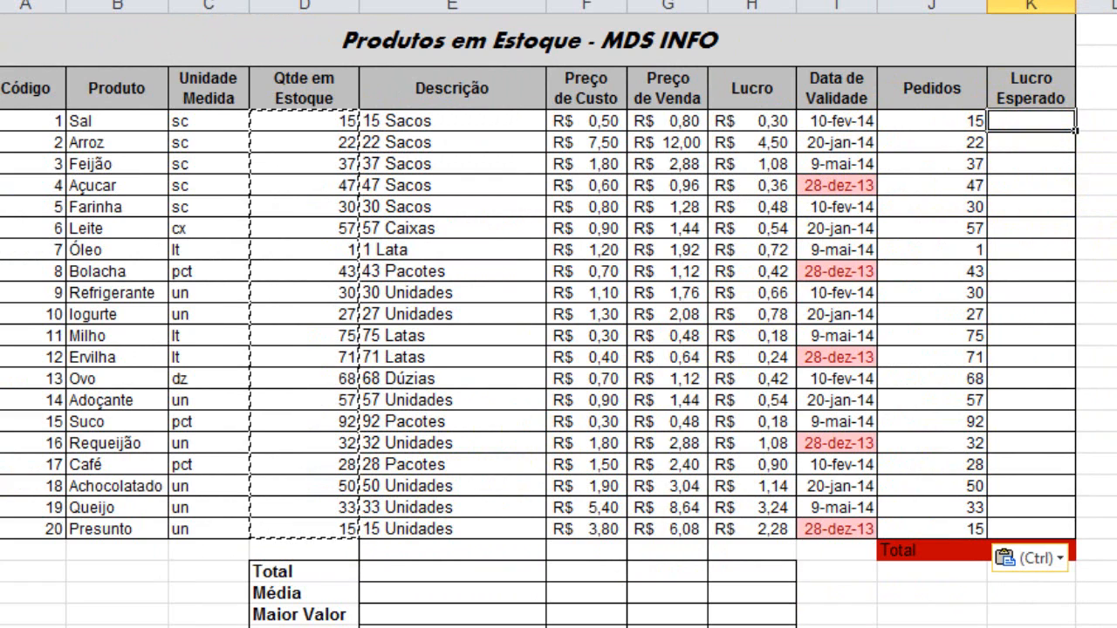
pyautogui.doubleClick(1022, 125)
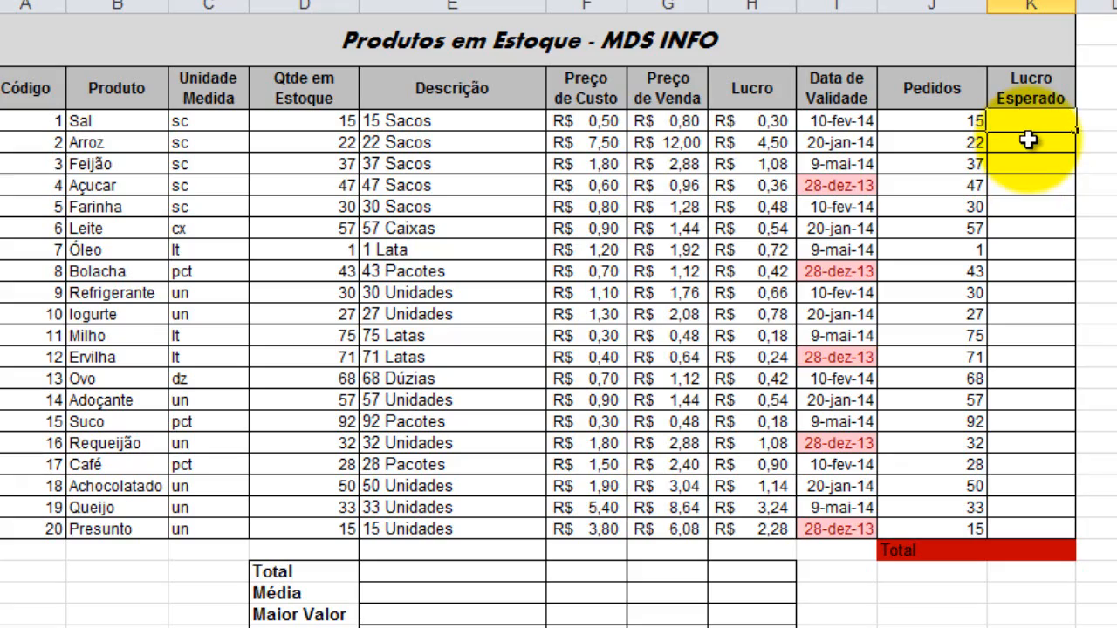
pyautogui.write('=')
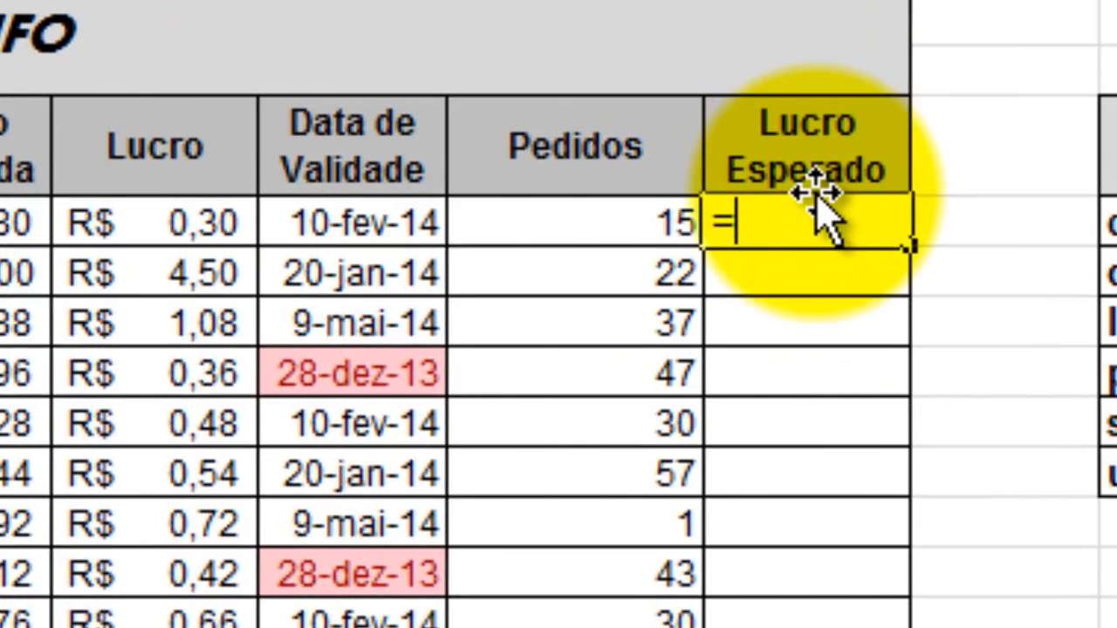
pyautogui.click(163, 224)
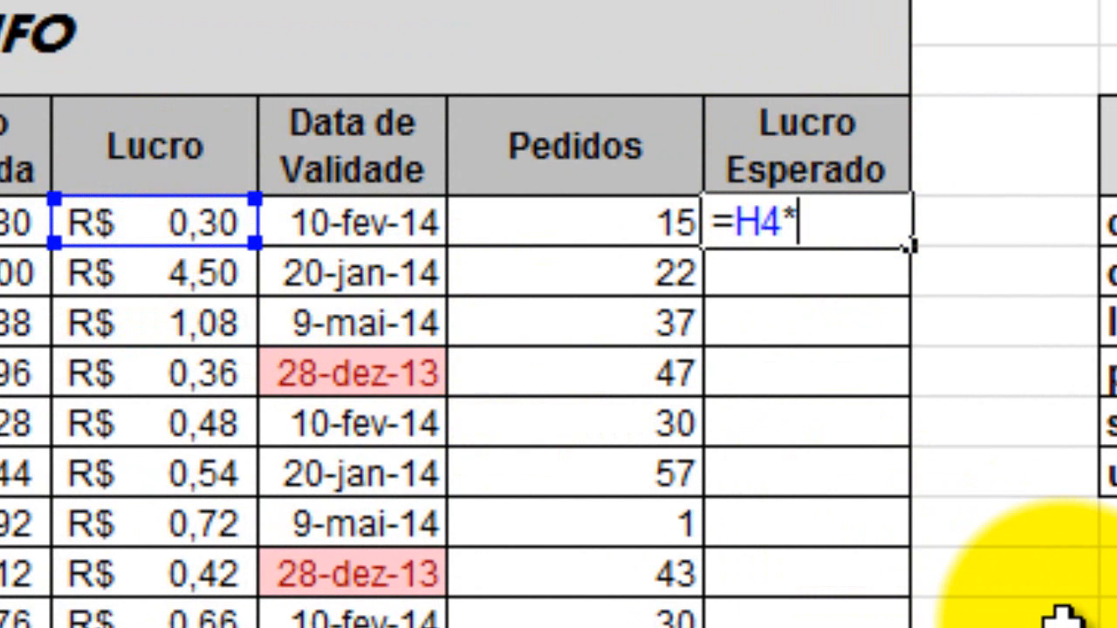
pyautogui.click(572, 220)
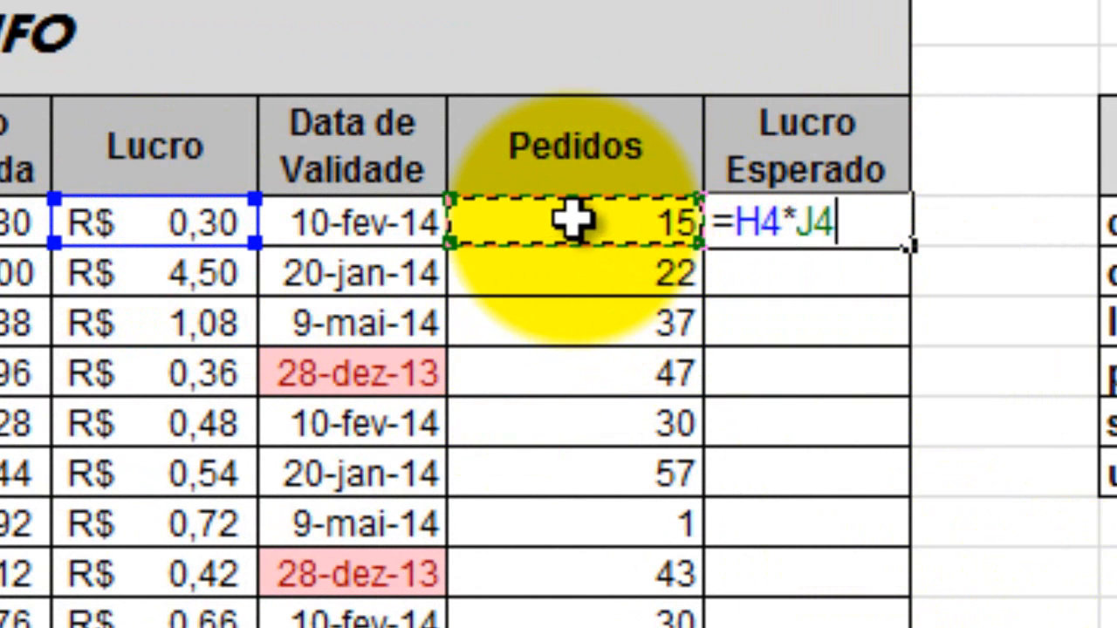
pyautogui.press('Return')
pyautogui.click(788, 238)
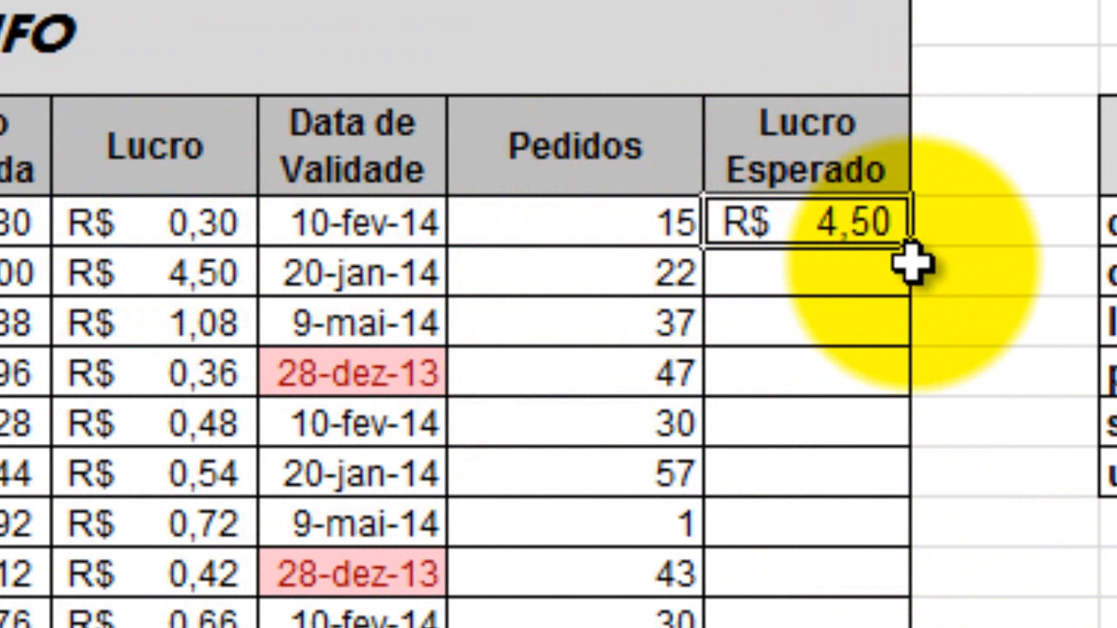
# Fill the Lucro Esperado formula down to all 20 products and sum the column in the red Total row with AutoSum.
pyautogui.moveTo(911, 264); pyautogui.dragTo(910, 624)
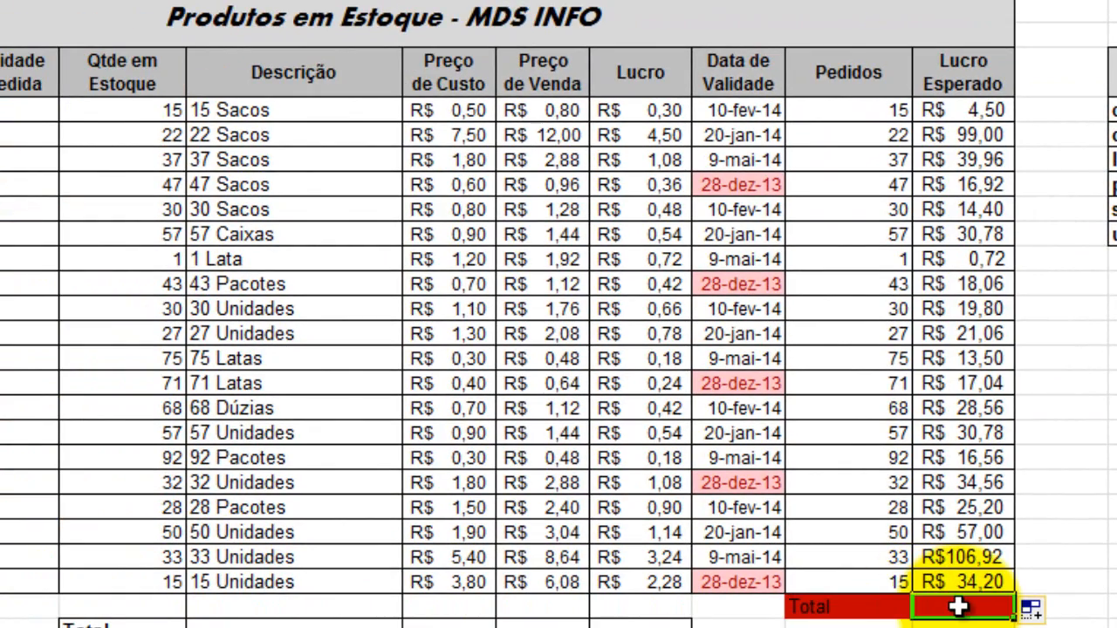
pyautogui.moveTo(823, 606); pyautogui.dragTo(960, 606)
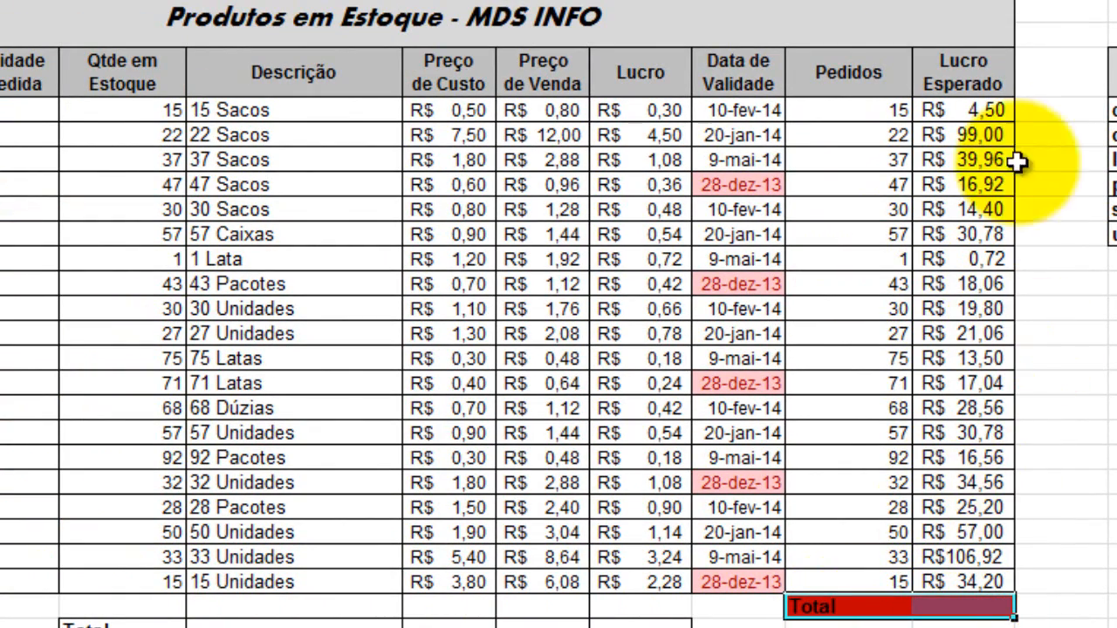
pyautogui.click(945, 609)
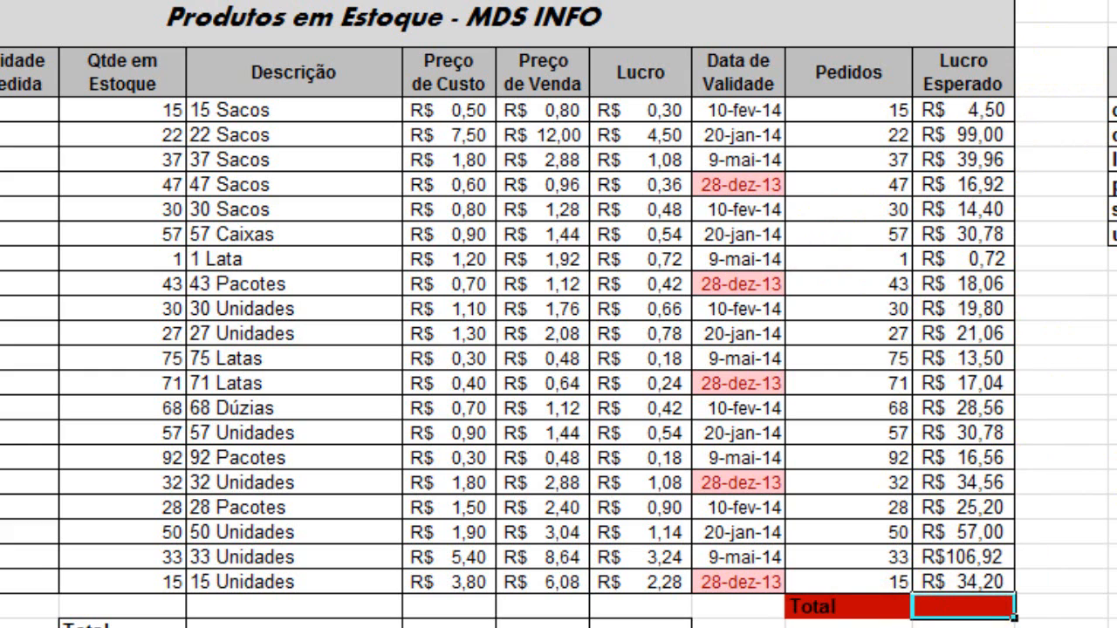
pyautogui.hotkey('alt', '=')
pyautogui.press('Return')
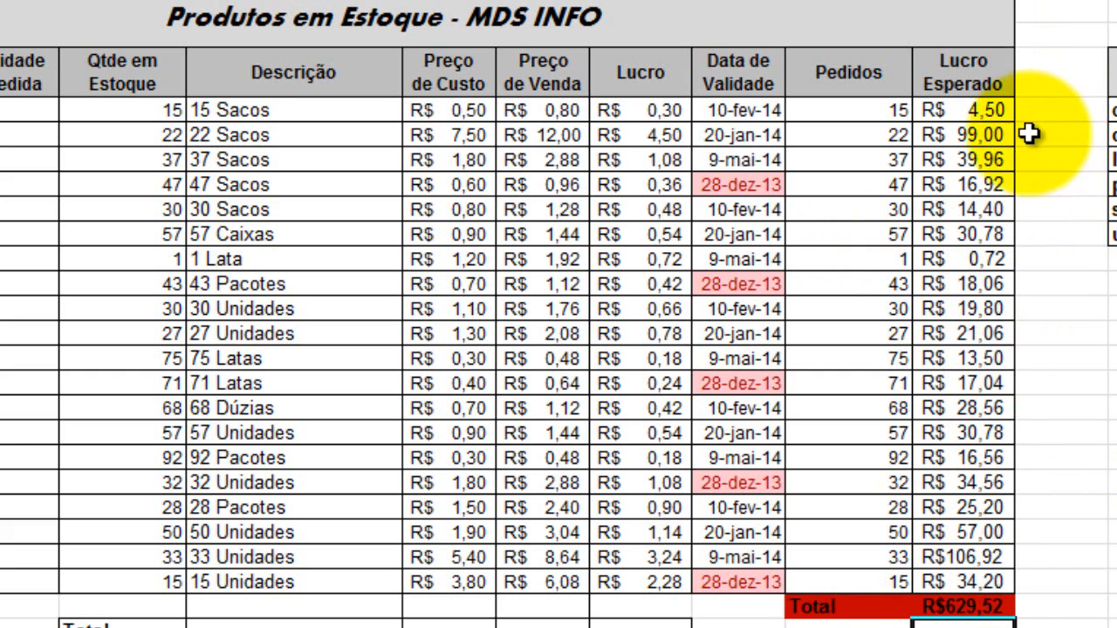
# Set the Pedidos quantity of the first product, Sal, to 10.
pyautogui.click(878, 109)
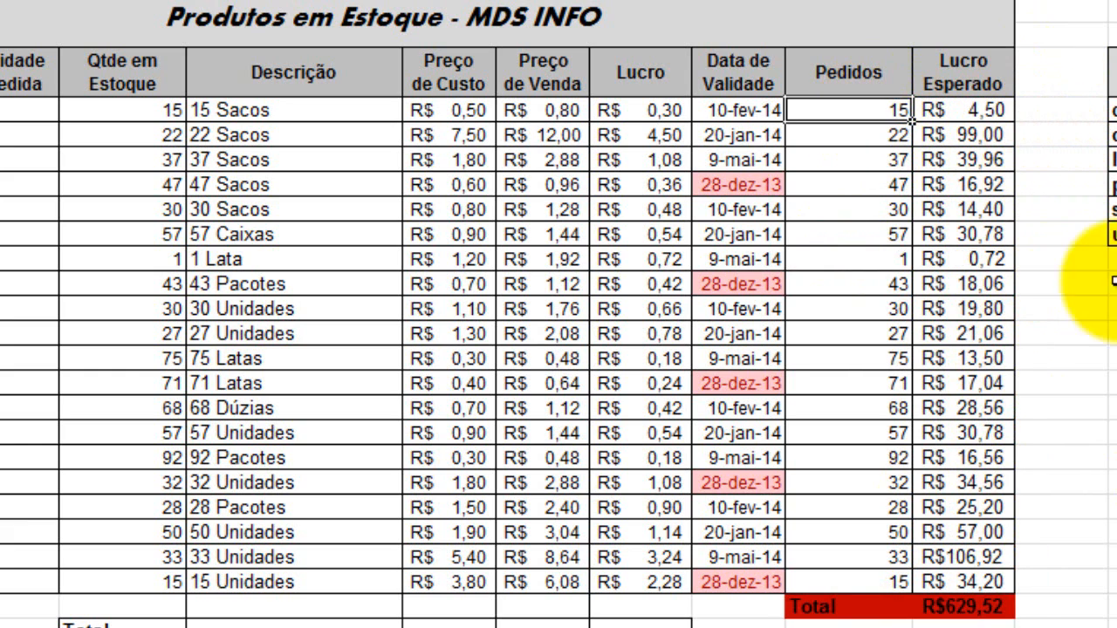
pyautogui.write('10')
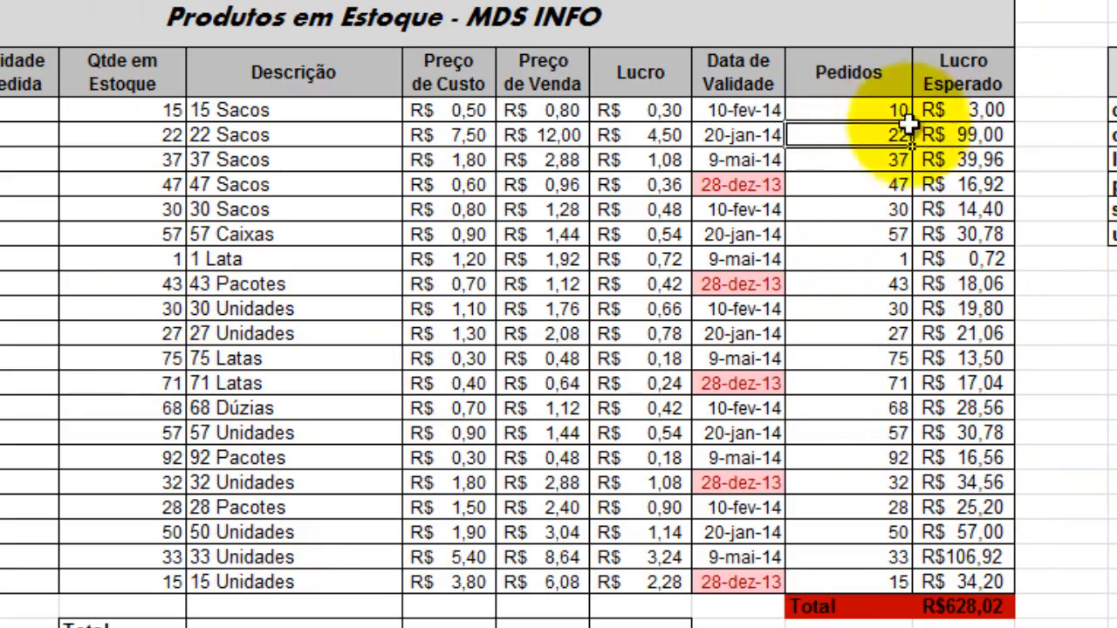
pyautogui.click(954, 131)
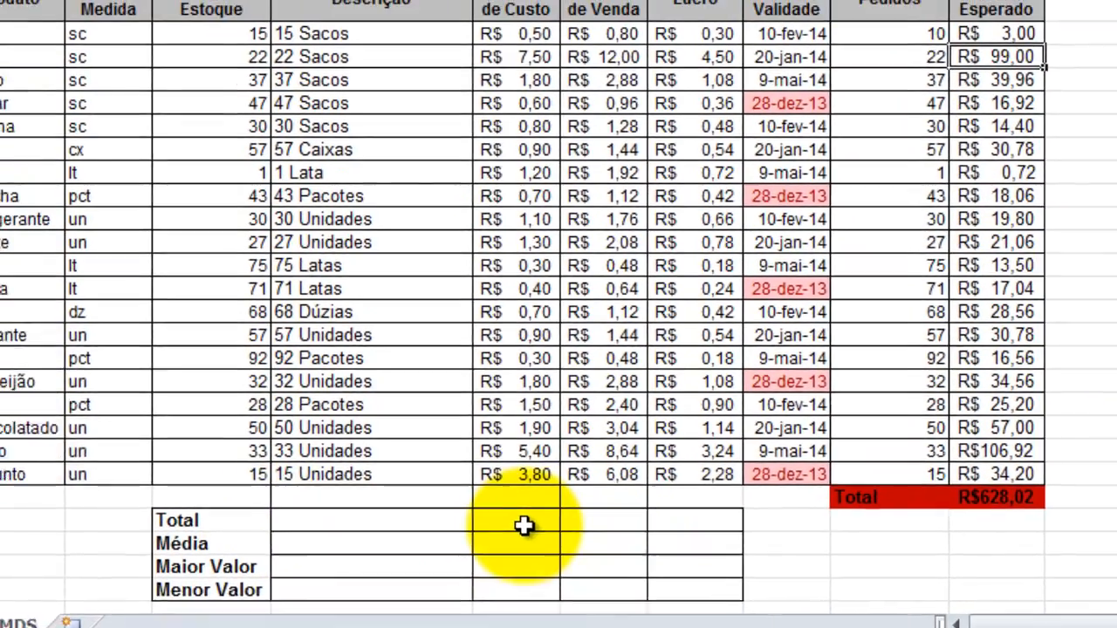
# Sum the Preço de Custo values F4:F23 with =soma in the Total row and fill the formula across to Preço de Venda and Lucro.
pyautogui.click(469, 577)
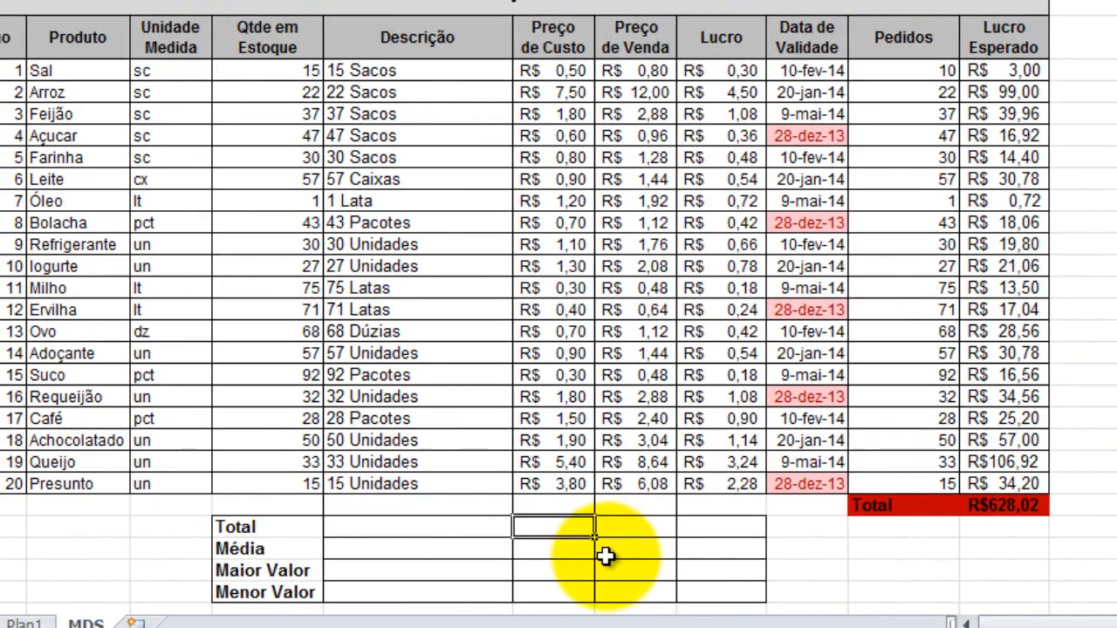
pyautogui.write('=soma(')
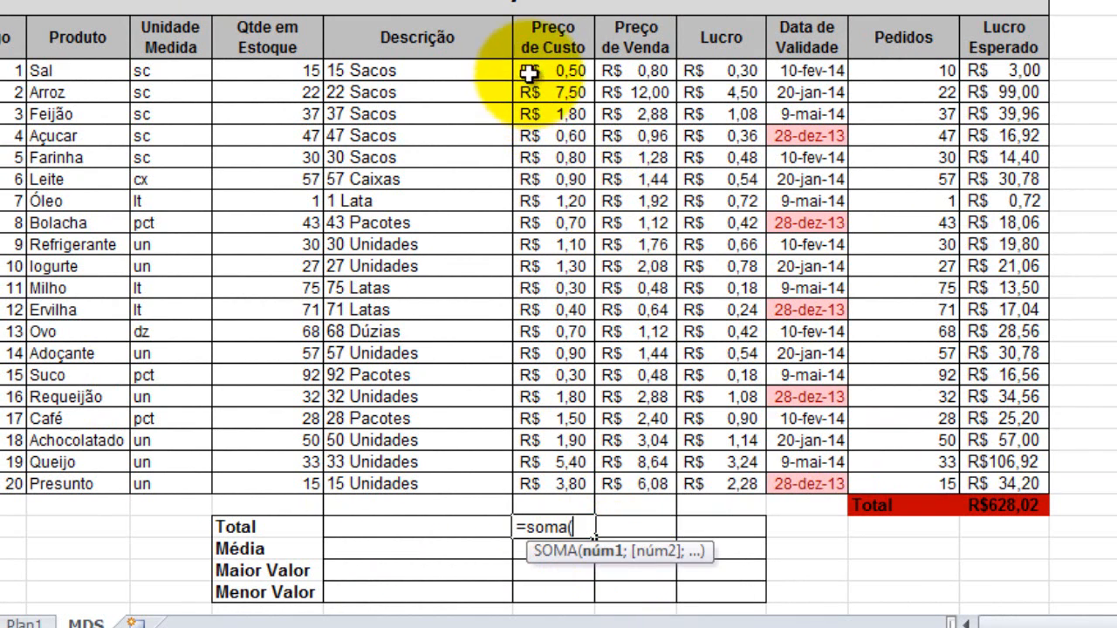
pyautogui.moveTo(527, 73); pyautogui.dragTo(555, 485)
pyautogui.press('Return')
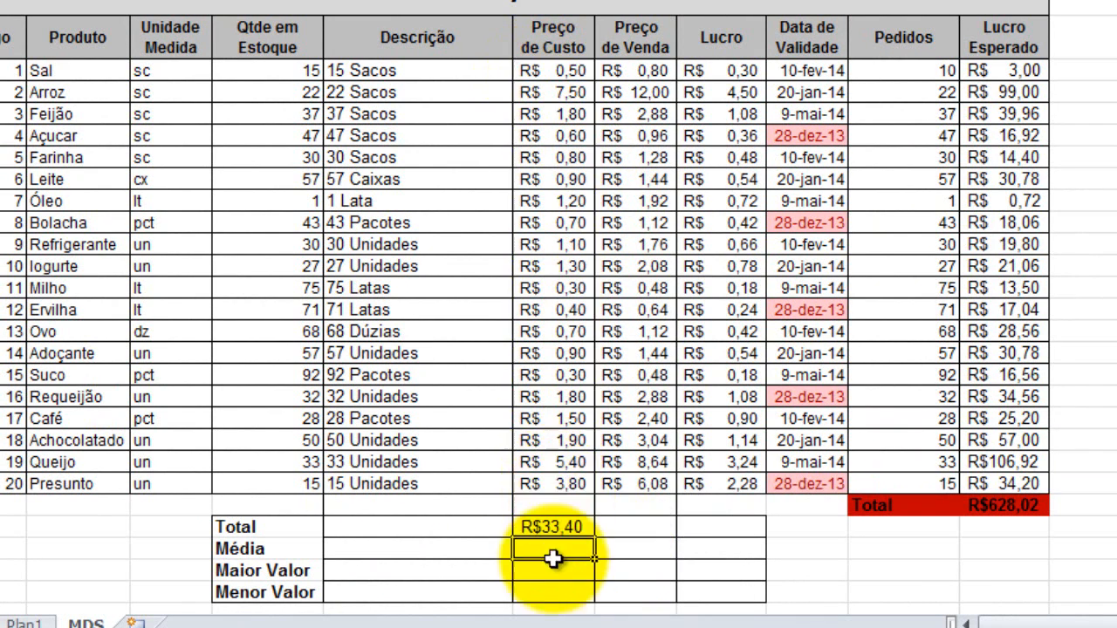
pyautogui.click(551, 527)
pyautogui.moveTo(593, 534); pyautogui.dragTo(738, 532)
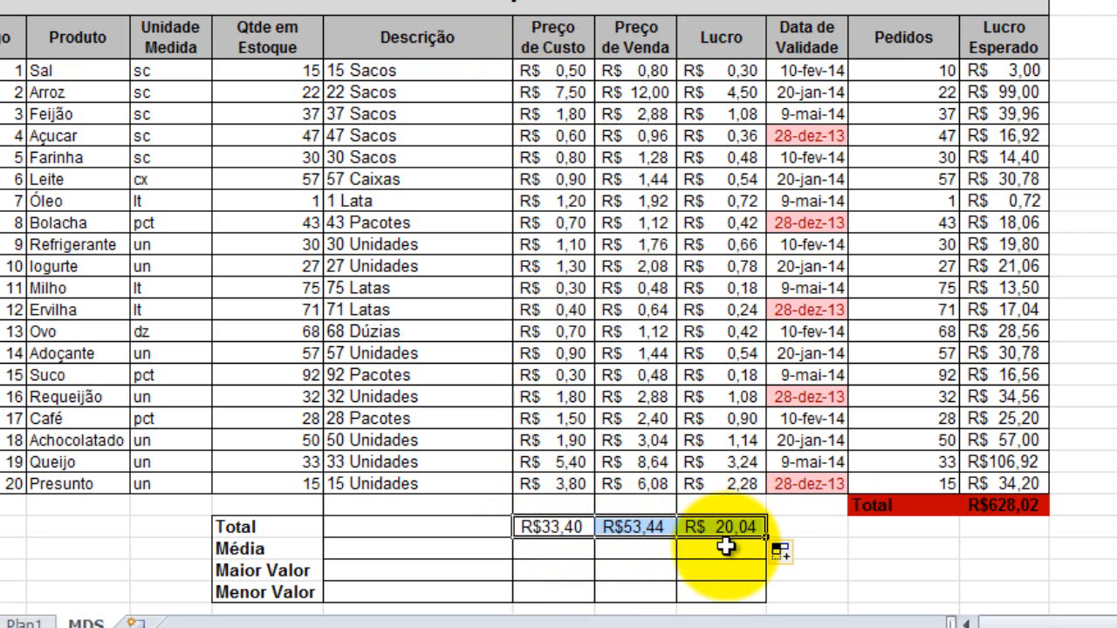
# Calculate the Preço de Custo average in the Média row with =media over F4:F23 and fill it across to Preço de Venda and Lucro.
pyautogui.click(566, 550)
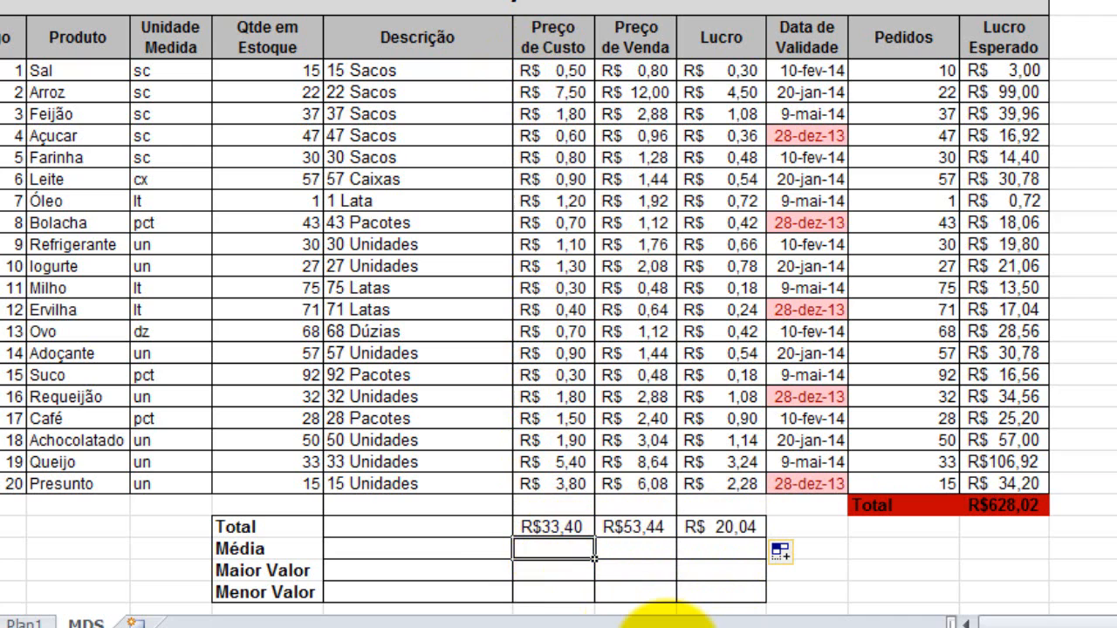
pyautogui.write('=media(')
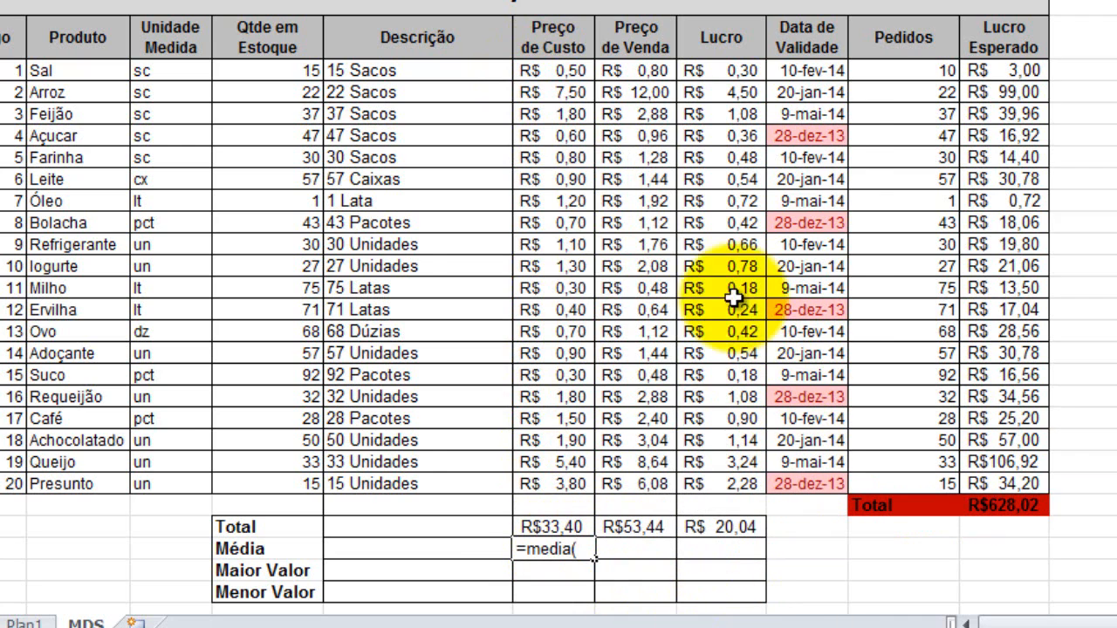
pyautogui.moveTo(550, 70); pyautogui.dragTo(555, 486)
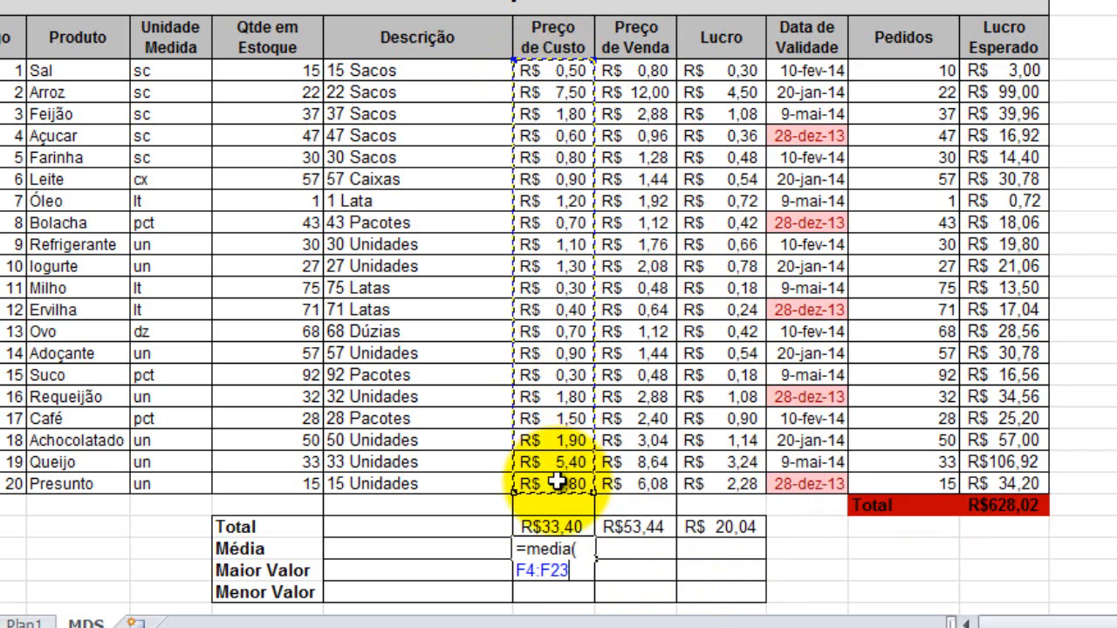
pyautogui.press('Return')
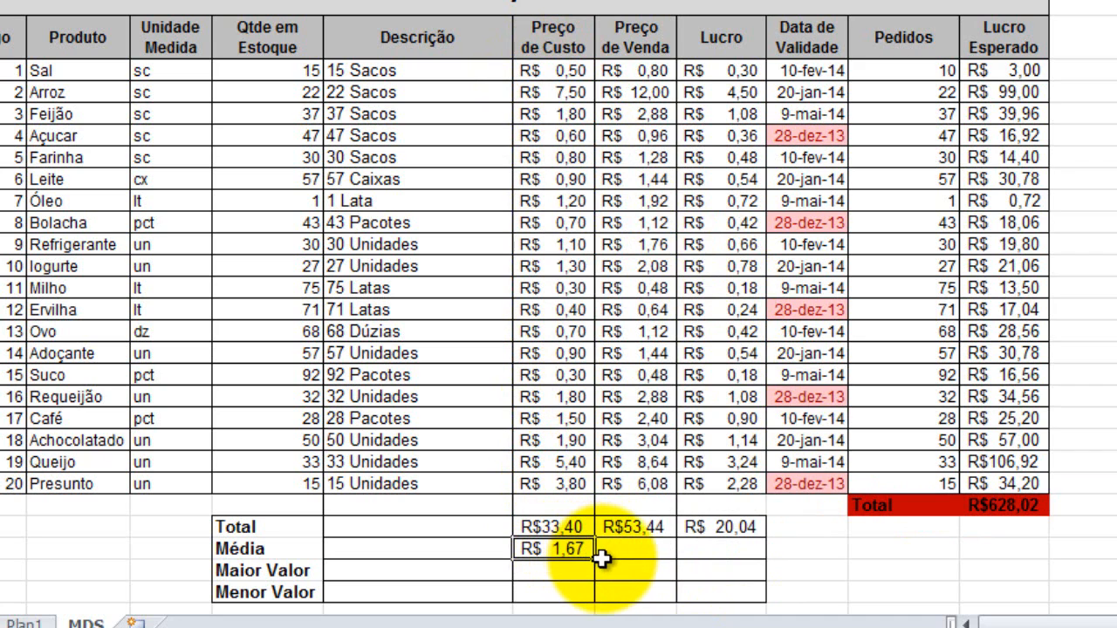
pyautogui.moveTo(597, 561); pyautogui.dragTo(723, 566)
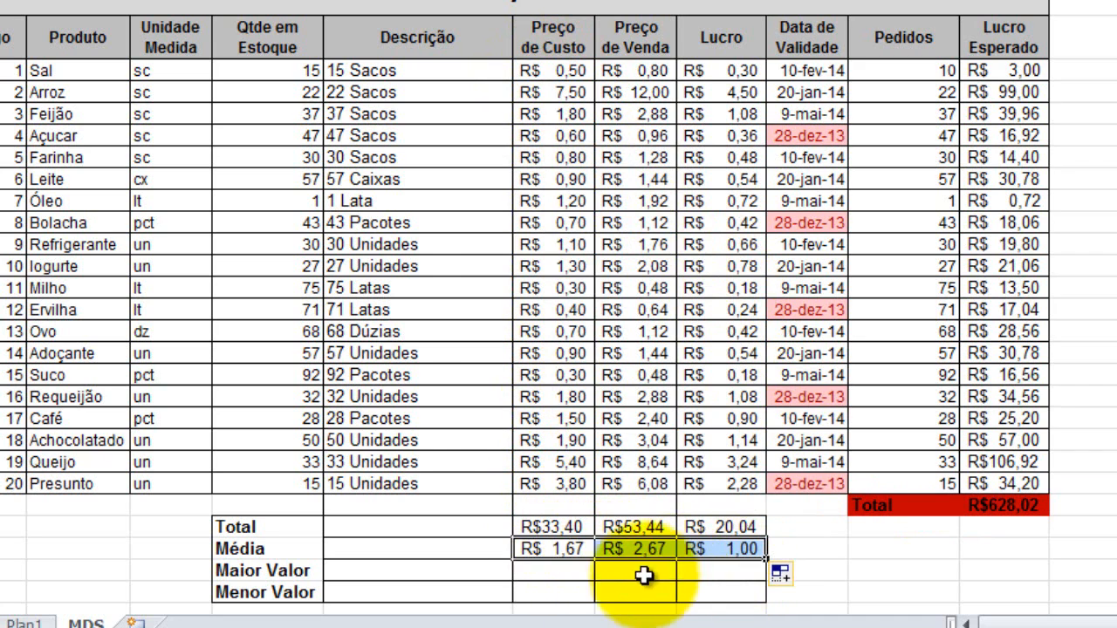
# Calculate the maximum of the 20 Preço de Custo values in the Maior Valor row and fill the formula across to Preço de Venda and Lucro.
pyautogui.click(548, 575)
pyautogui.write('=')
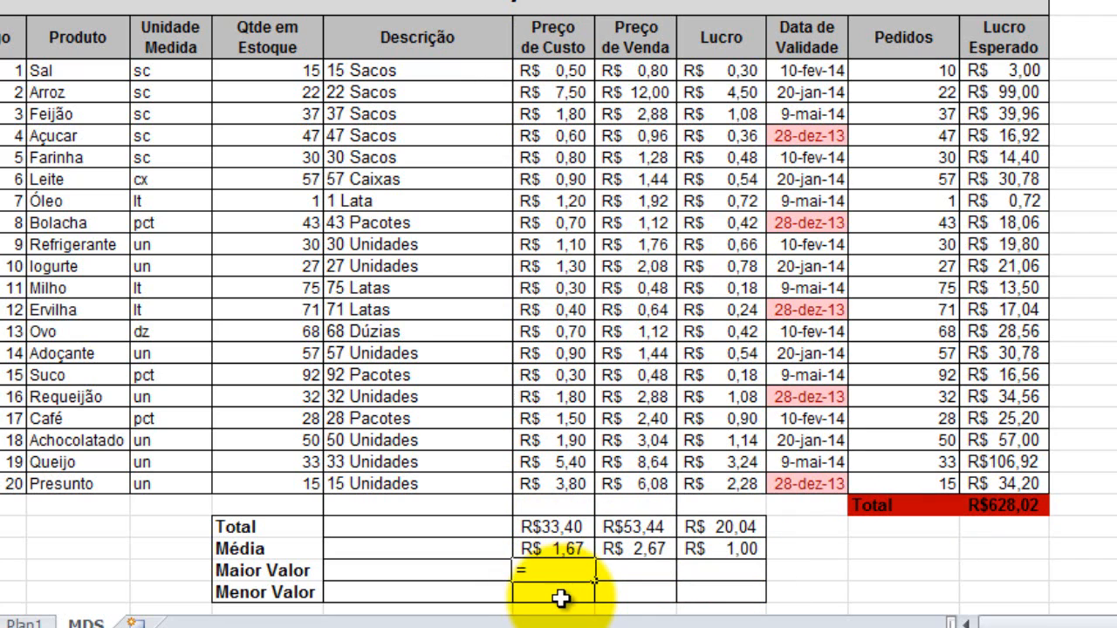
pyautogui.write('maximo(')
pyautogui.moveTo(553, 69); pyautogui.dragTo(559, 484)
pyautogui.press('Return')
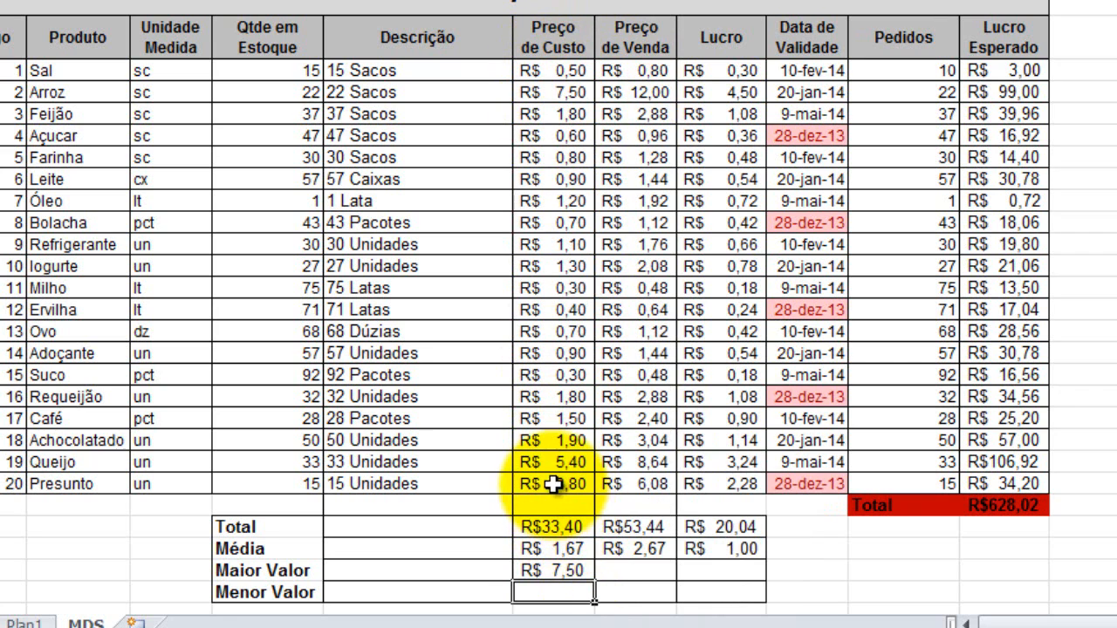
pyautogui.click(550, 572)
pyautogui.moveTo(591, 583); pyautogui.dragTo(724, 576)
# Calculate the Preço de Custo minimum in the Menor Valor row with =min over all 20 products and fill it across to Preço de Venda and Lucro.
pyautogui.click(566, 593)
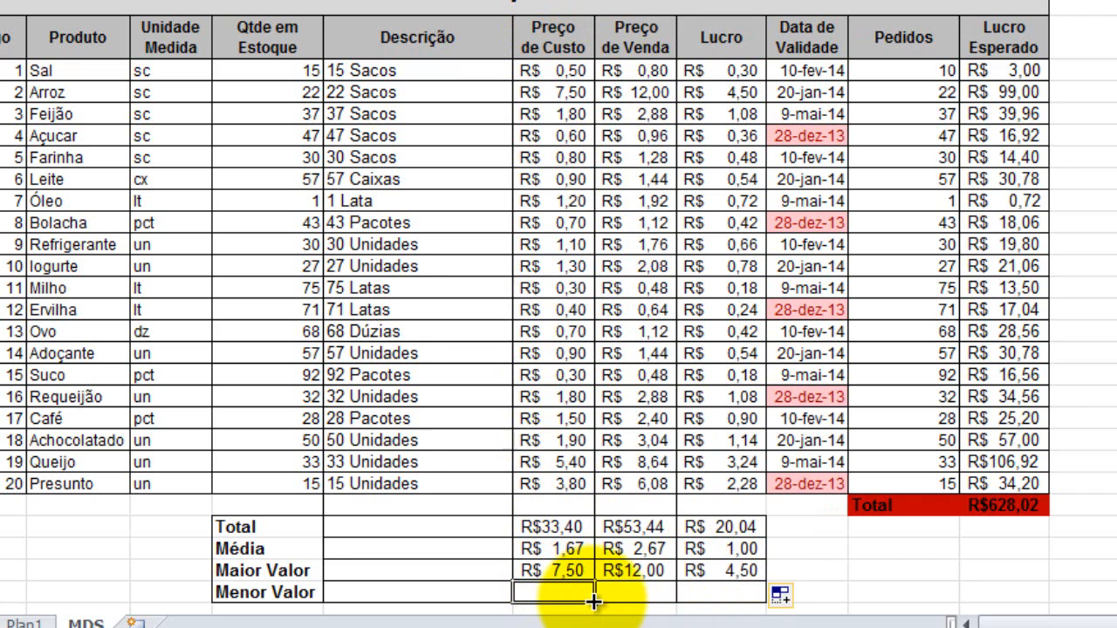
pyautogui.write('=')
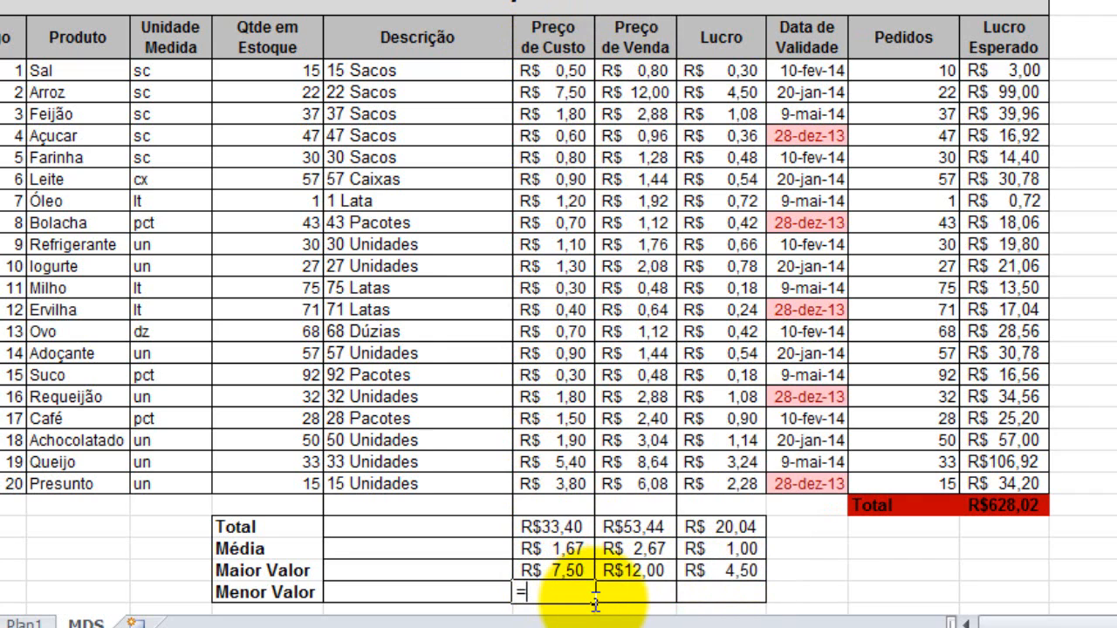
pyautogui.write('mi')
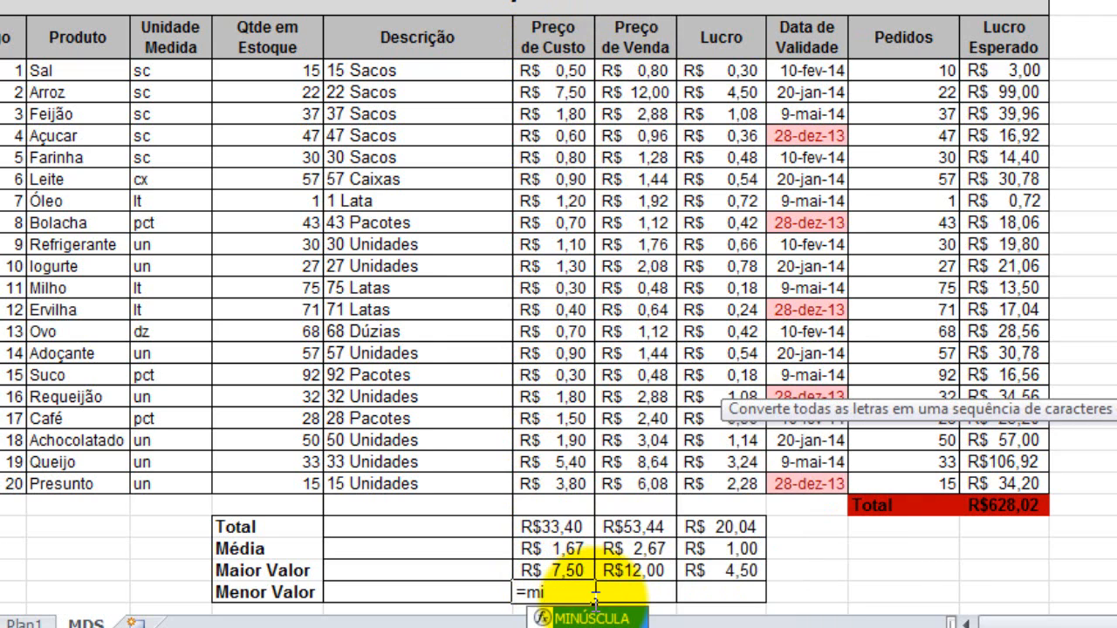
pyautogui.write('n(')
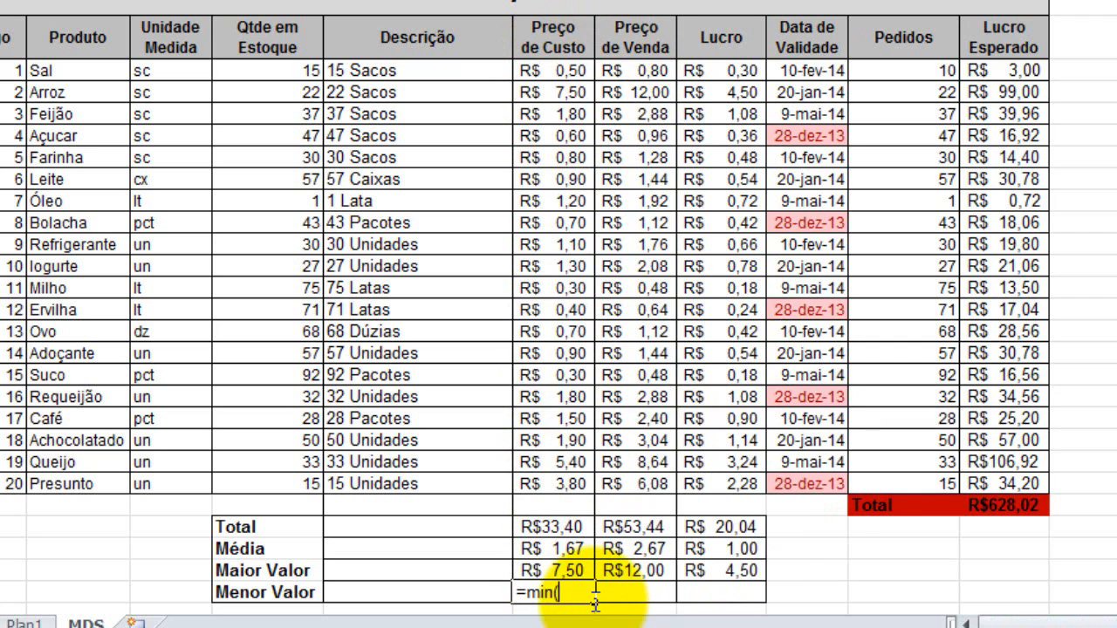
pyautogui.click(555, 71)
pyautogui.moveTo(568, 112); pyautogui.dragTo(554, 484)
pyautogui.press('Return')
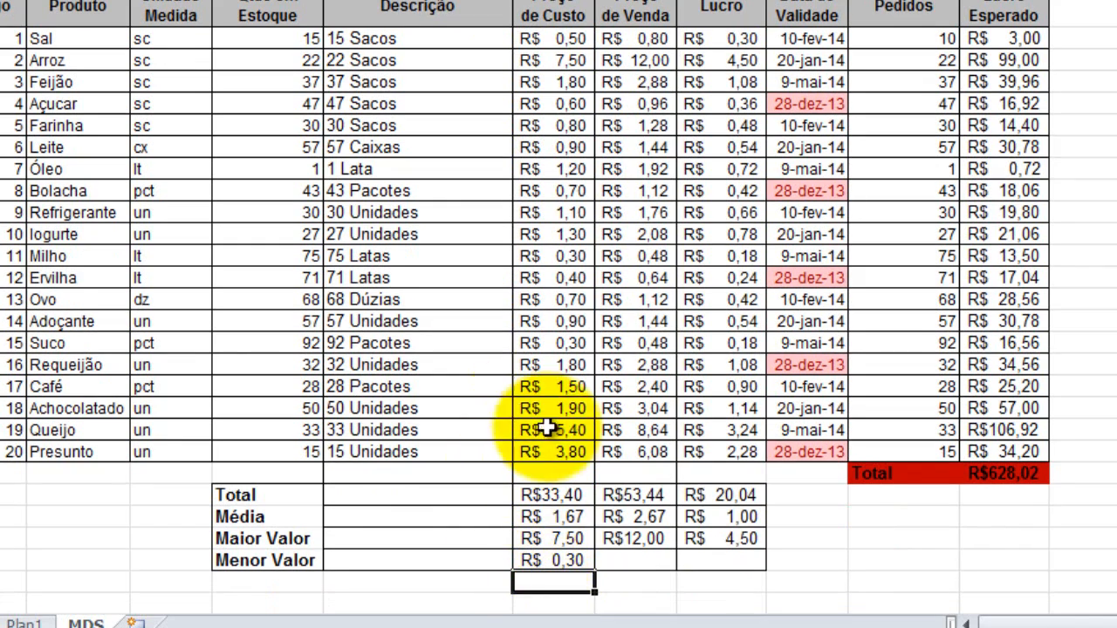
pyautogui.click(576, 567)
pyautogui.moveTo(599, 574); pyautogui.dragTo(742, 569)
pyautogui.click(868, 561)
pyautogui.scroll(1, 1077, 493)
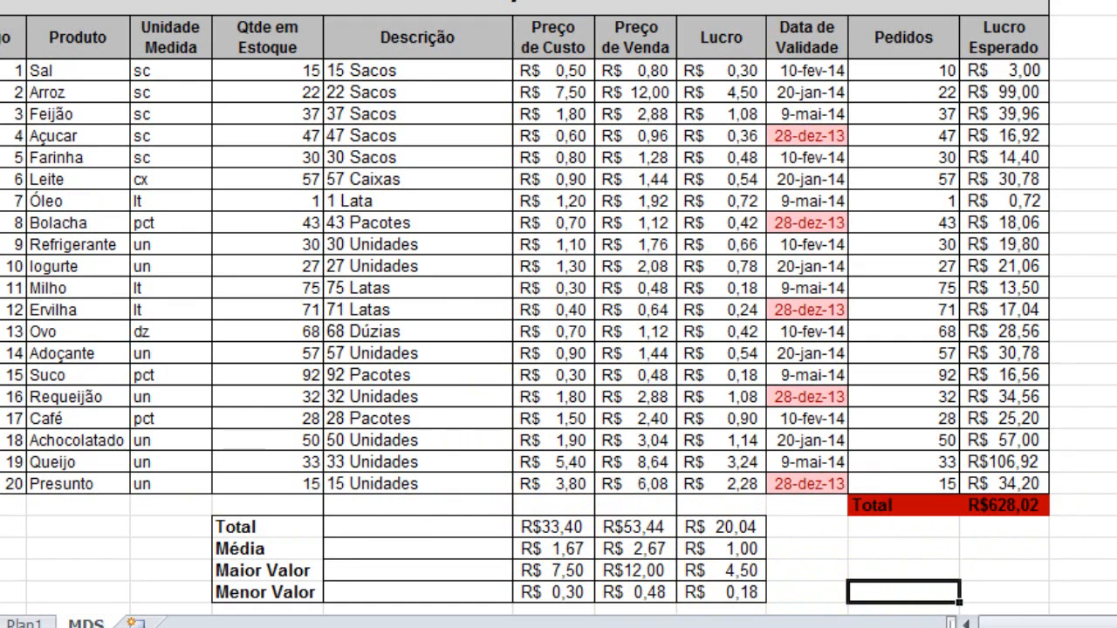